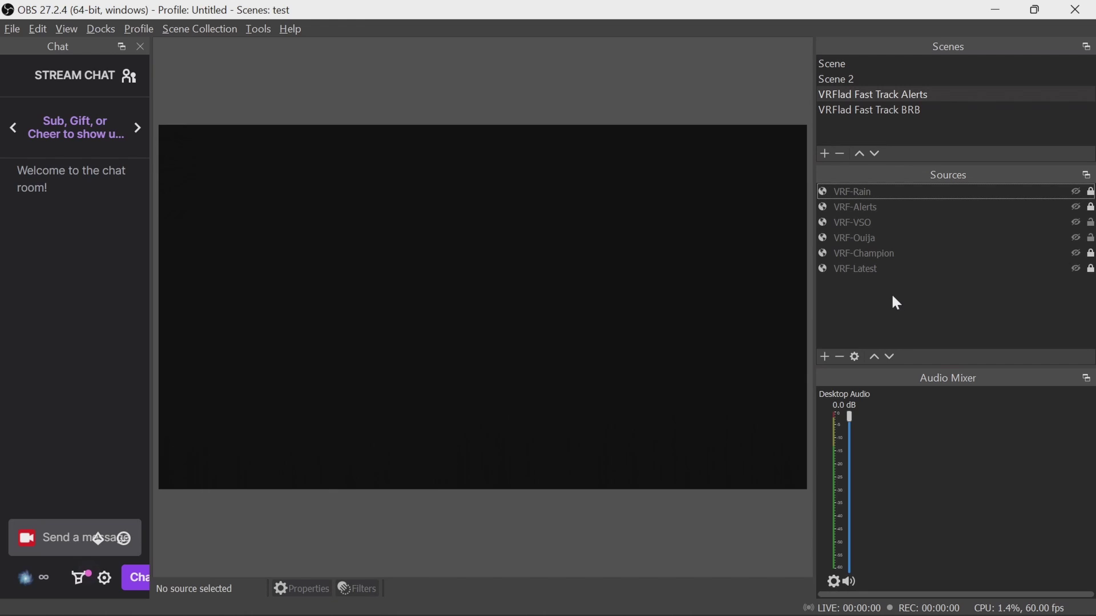
Add a new browser source named Fireworks to the VRFlad Fast Track Alerts scene.
right_click(866, 287)
mouse_move(894, 303)
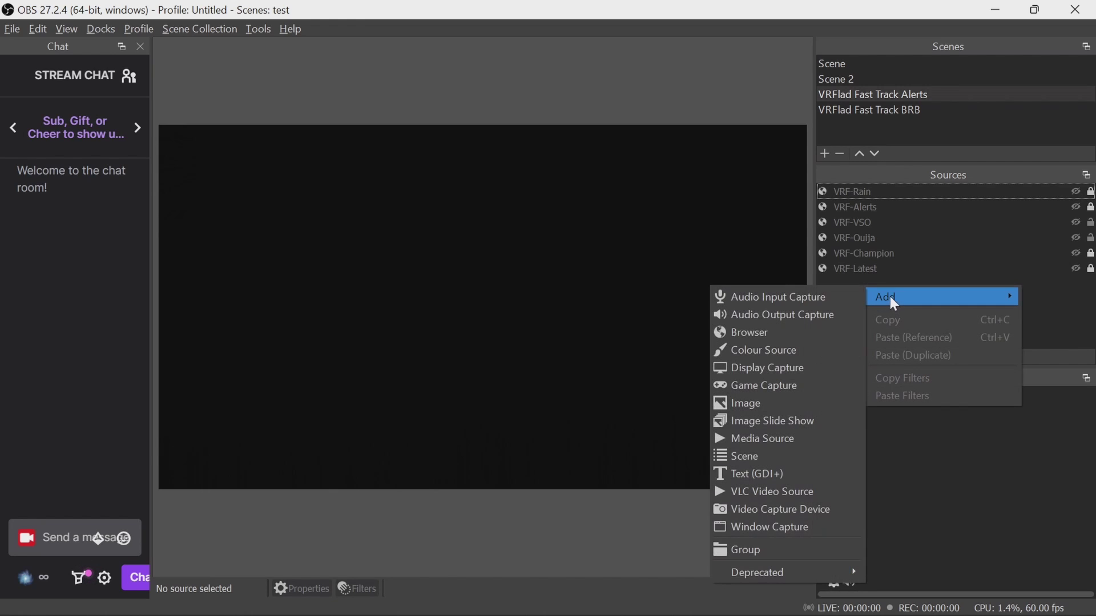
left_click(810, 332)
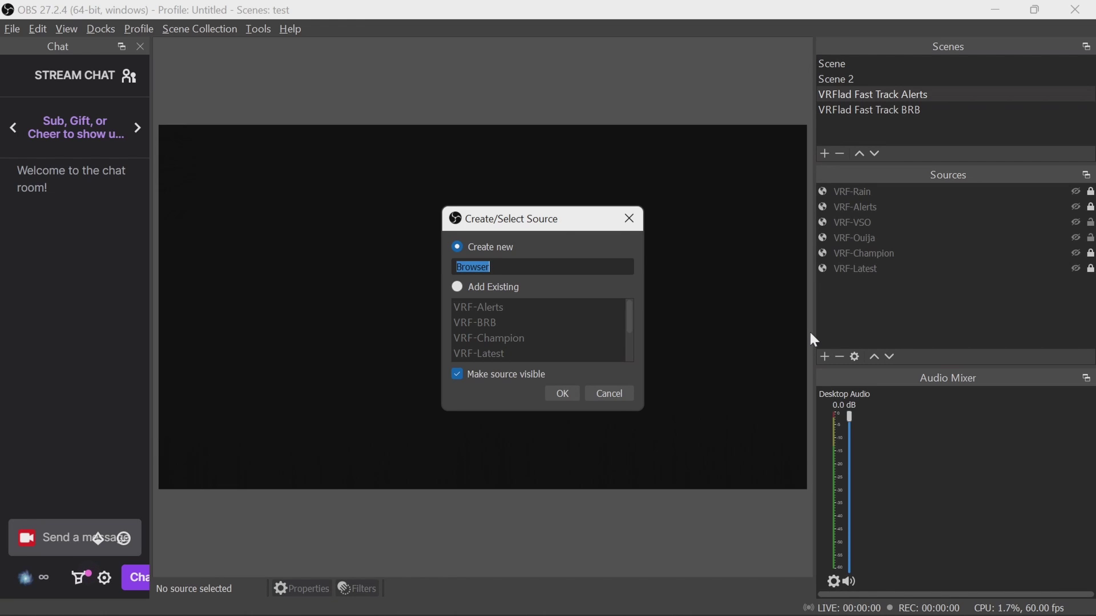
type("Fri")
key("BackSpace")
key("BackSpace")
type("irw")
key("BackSpace")
type("eworks")
key("Return")
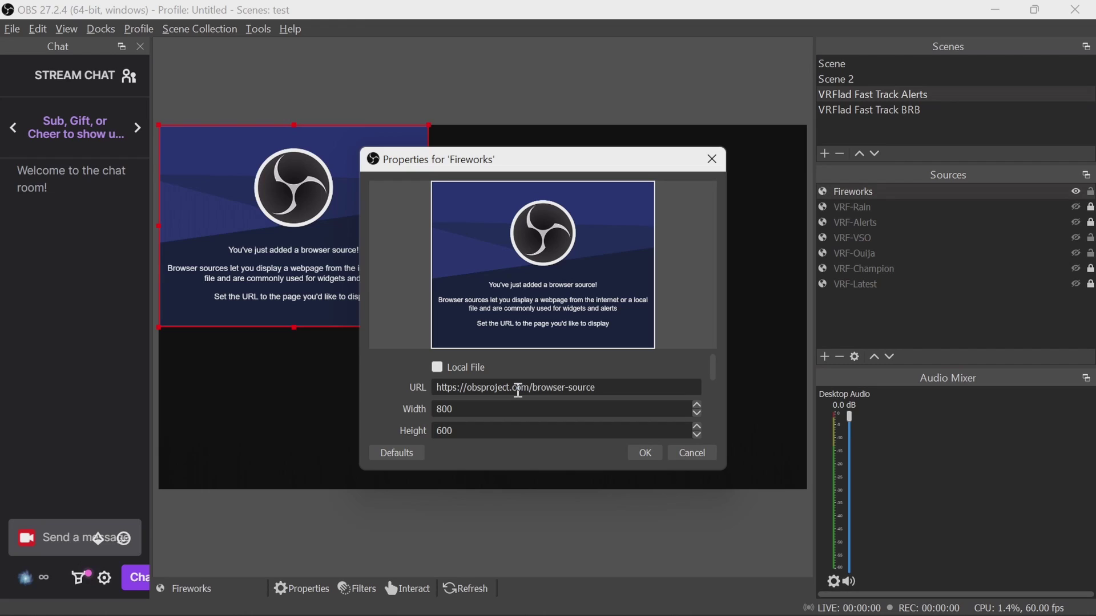
left_click(551, 9)
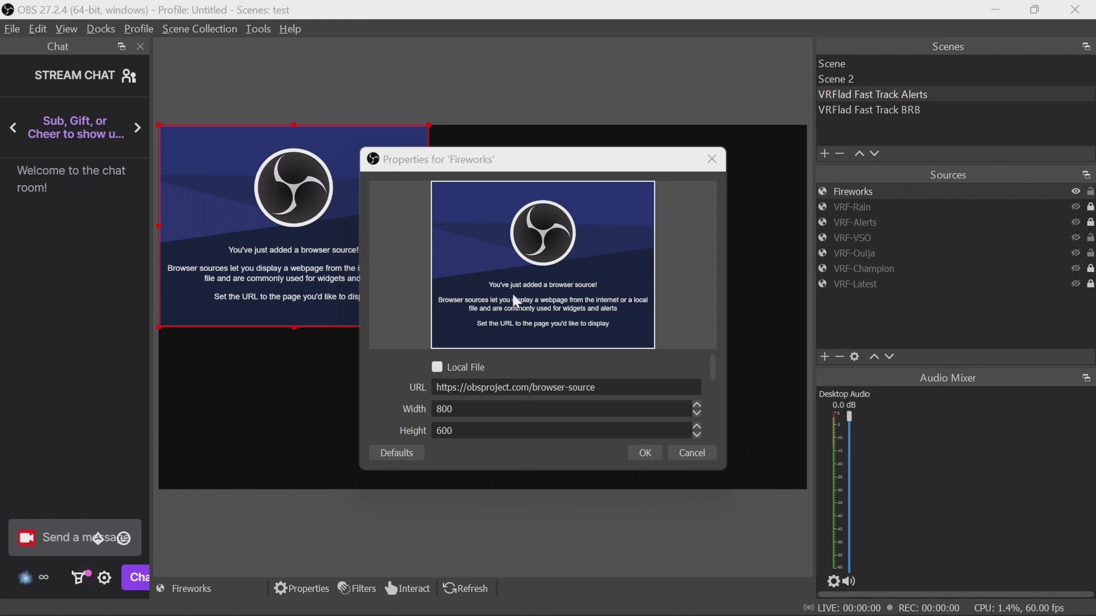
left_click_drag(621, 382, 433, 409)
type("https://vrflad.com/fireworks/fireworksv2.html")
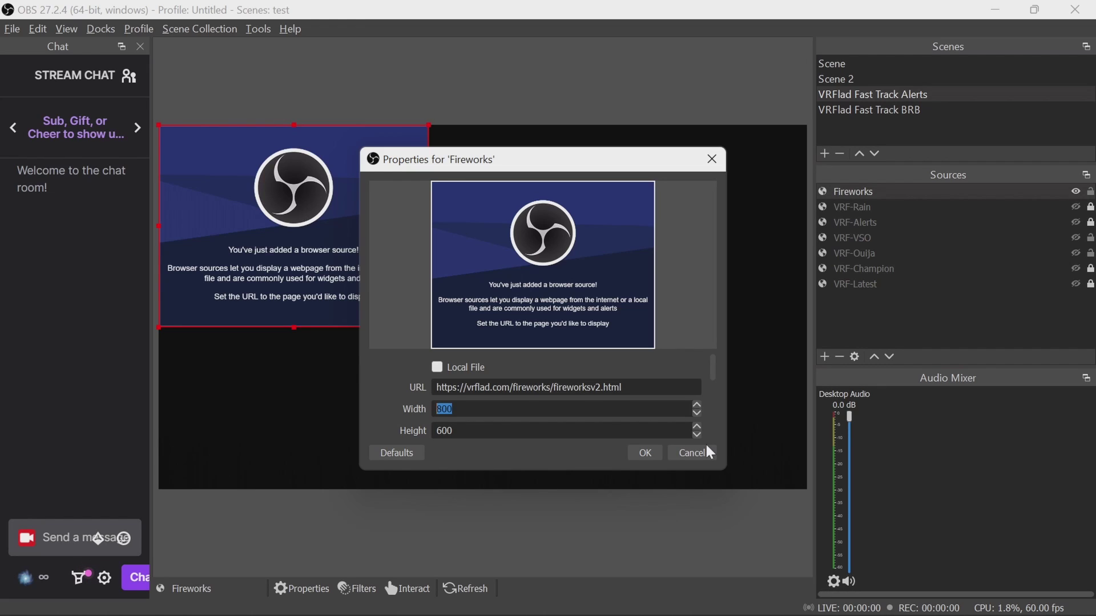
type("1920")
key("Tab")
type("1080")
left_click(645, 452)
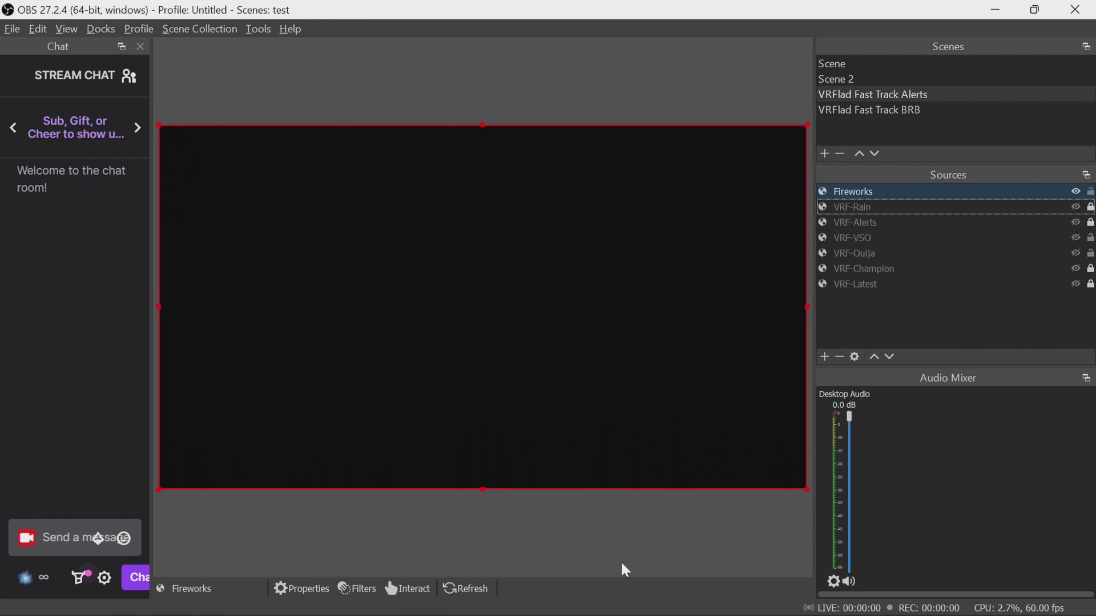
Enable Control audio via OBS in the Fireworks source properties.
right_click(865, 196)
left_click(897, 470)
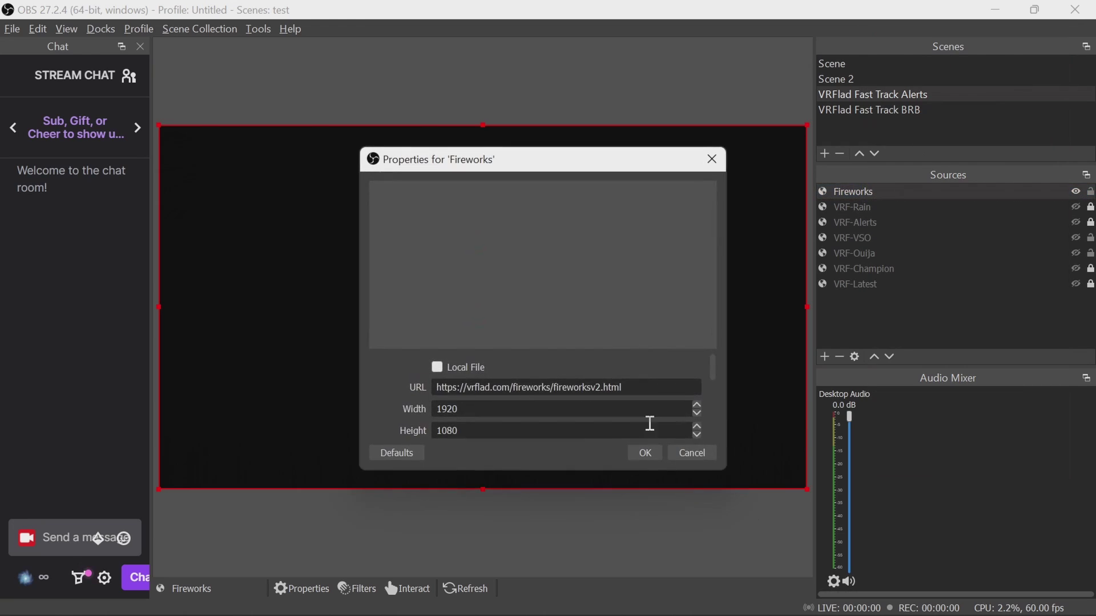
left_click_drag(713, 377, 719, 402)
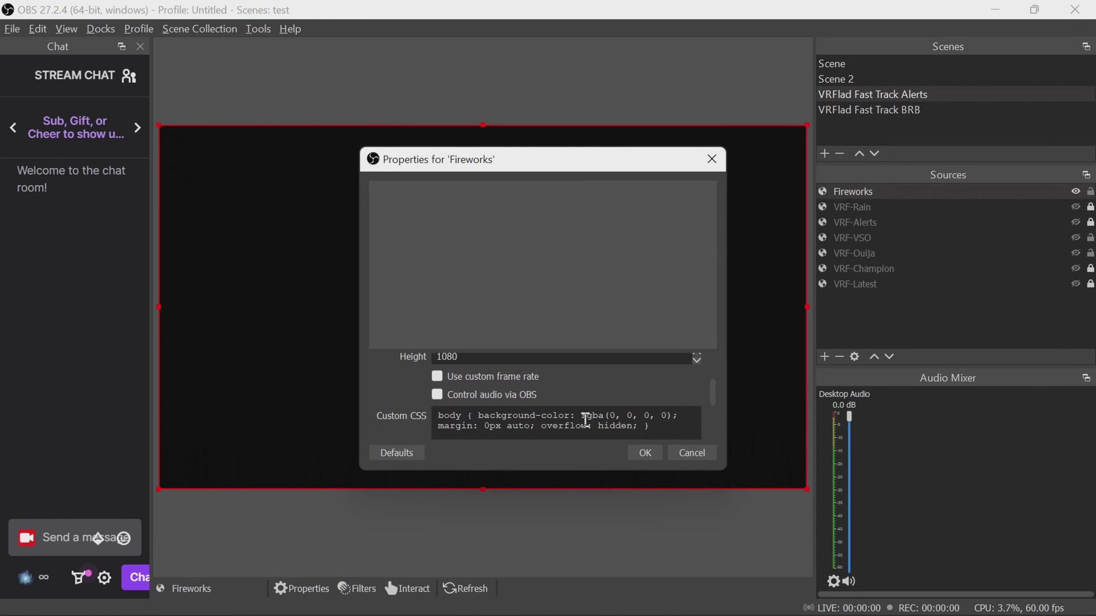
left_click(439, 395)
left_click(648, 457)
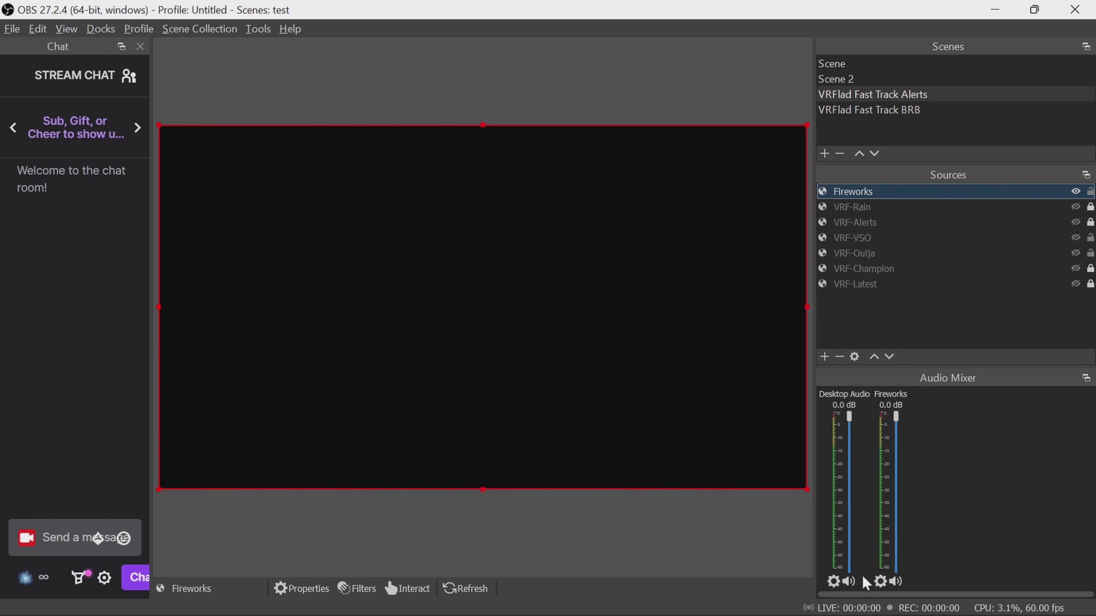
Set the Fireworks audio monitoring to Monitor Only (mute output) and lower its volume in the mixer.
left_click(884, 581)
left_click(928, 567)
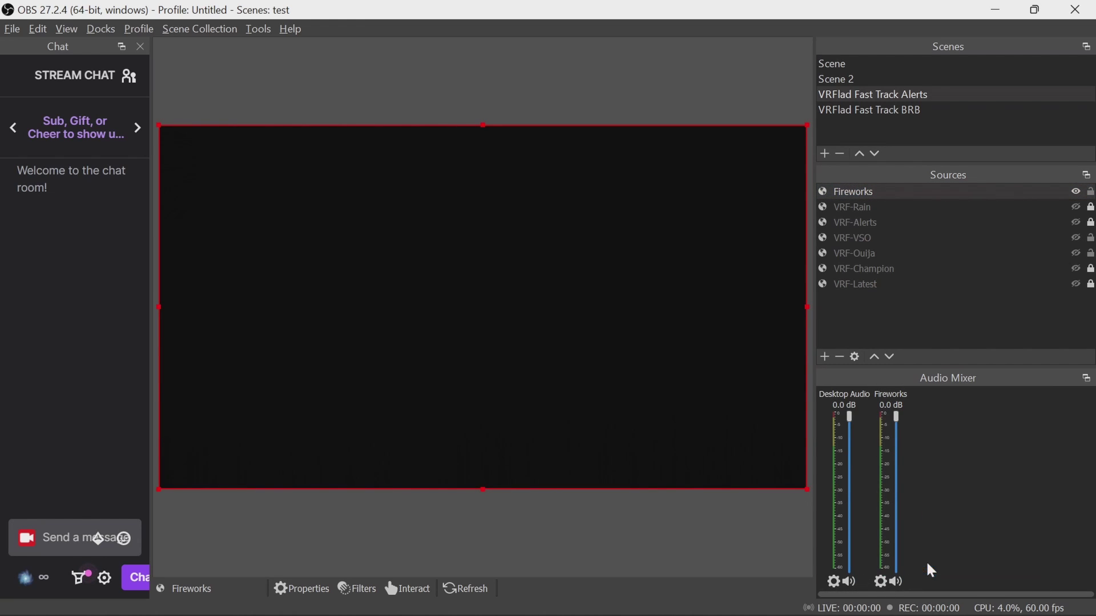
left_click(768, 288)
left_click(761, 311)
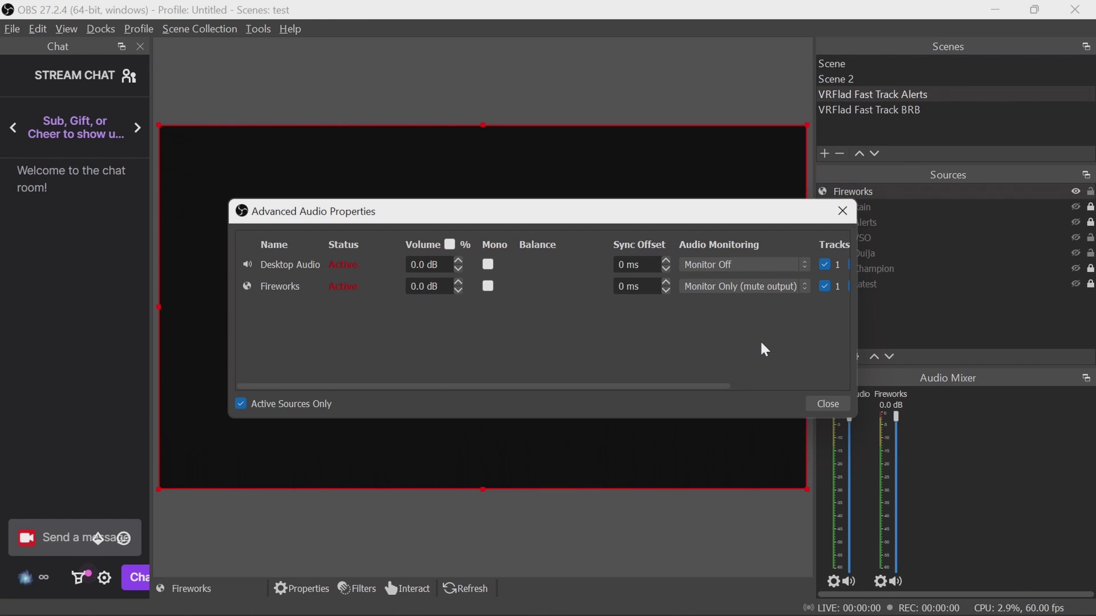
left_click(822, 404)
left_click_drag(896, 421, 896, 445)
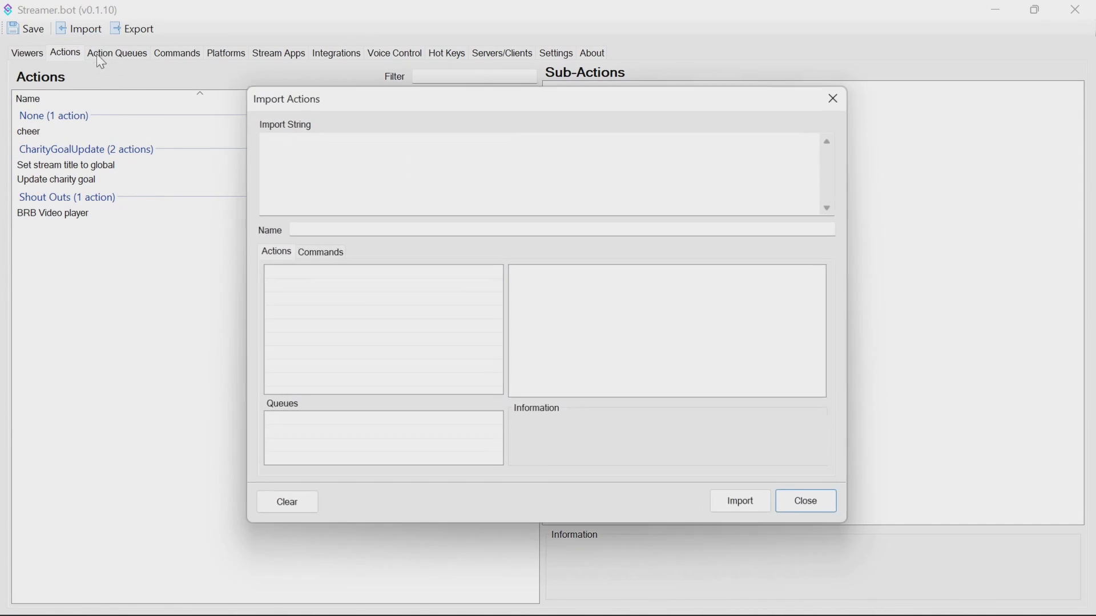
In Streamer.bot, paste the Fireworks import string, review the included actions, command and queue, and import them.
left_click(331, 158)
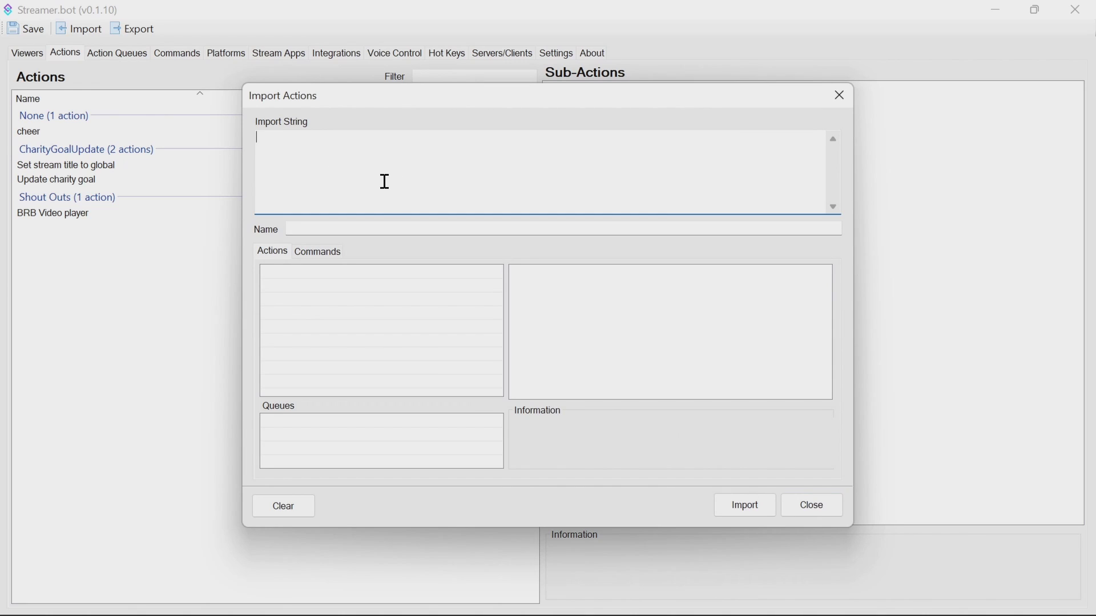
key("ctrl+v")
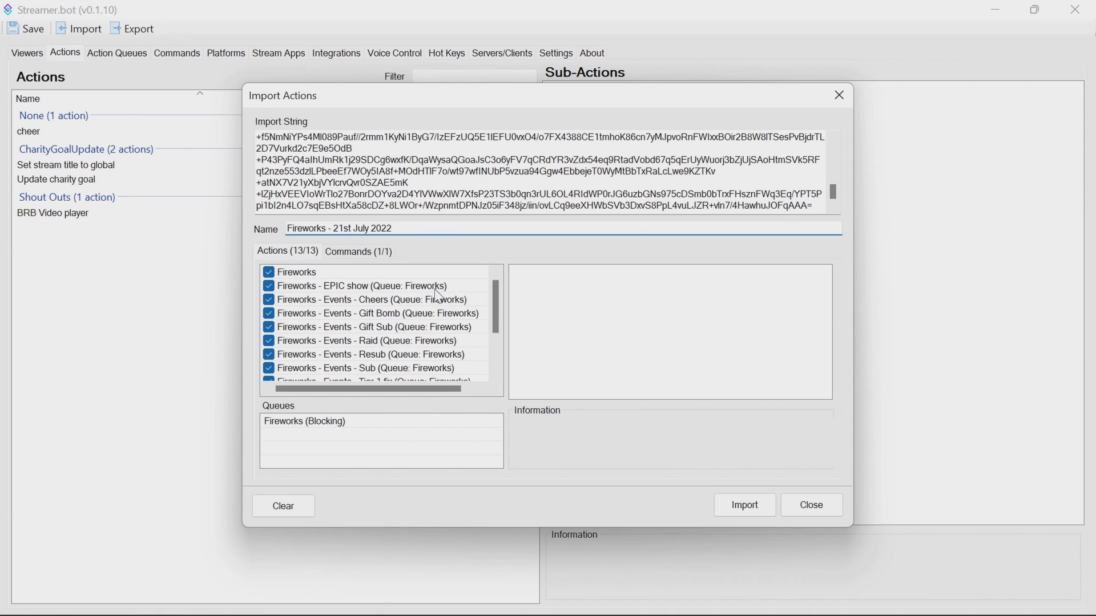
left_click(348, 254)
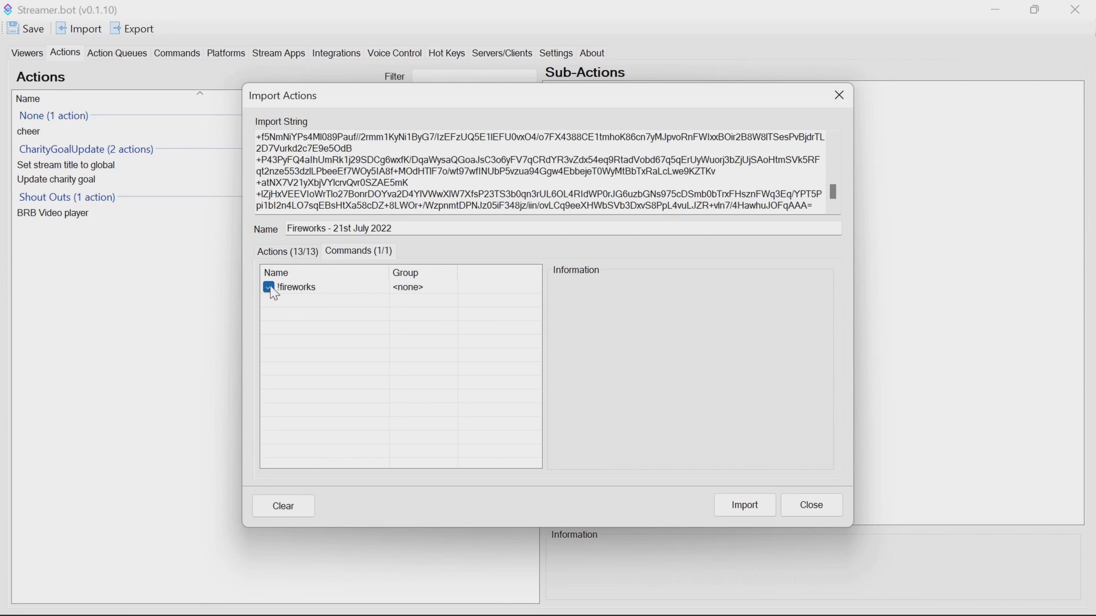
left_click(290, 252)
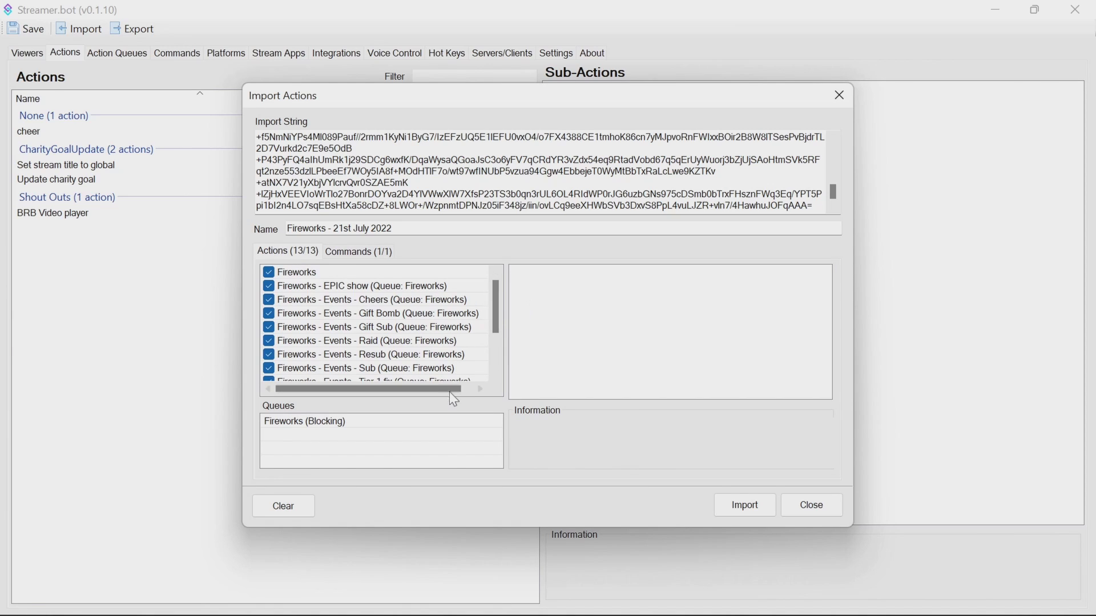
left_click(303, 424)
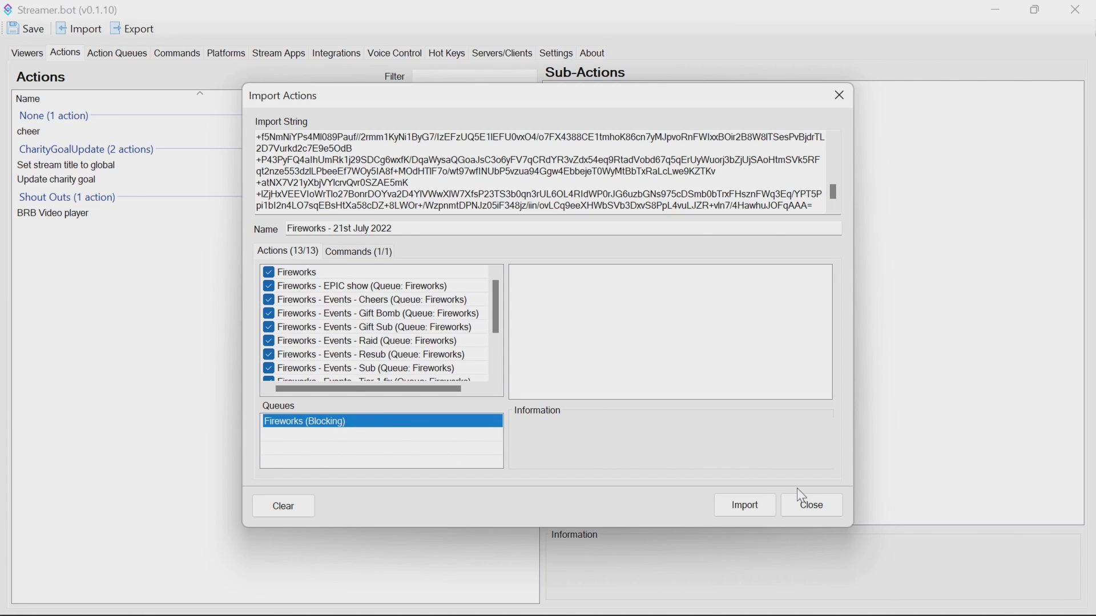
left_click(737, 507)
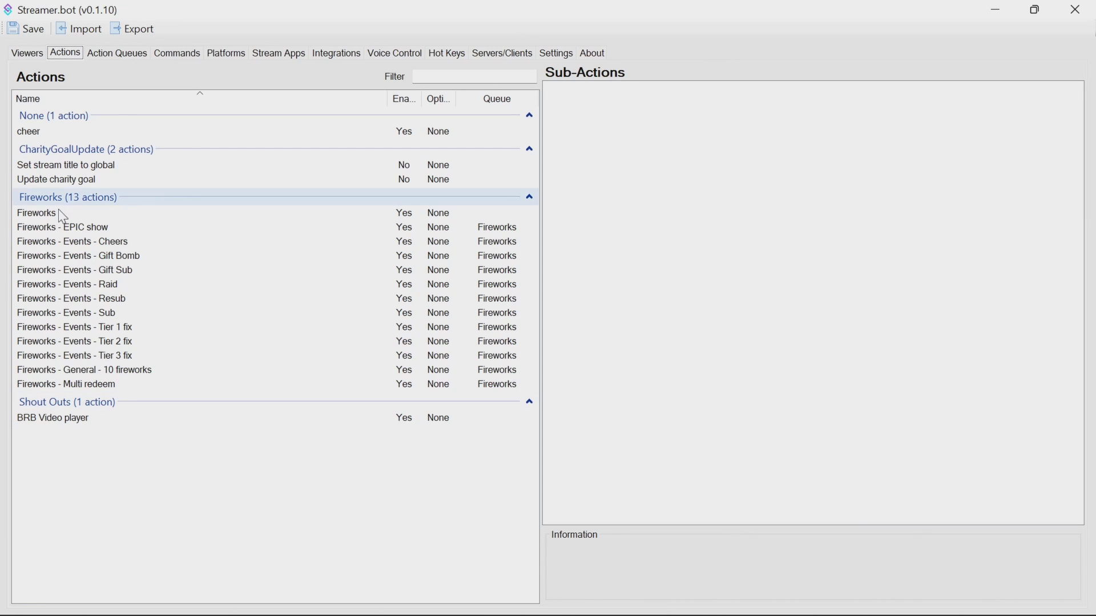
Restrict the !fireworks command to the Moderators and VIPs groups.
left_click(177, 55)
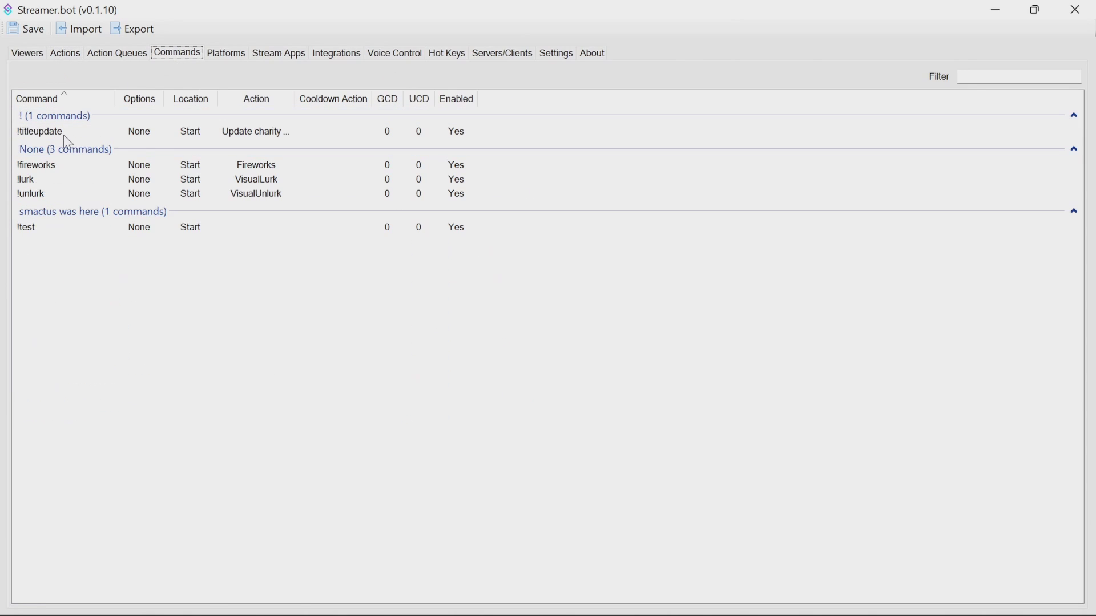
double_click(51, 167)
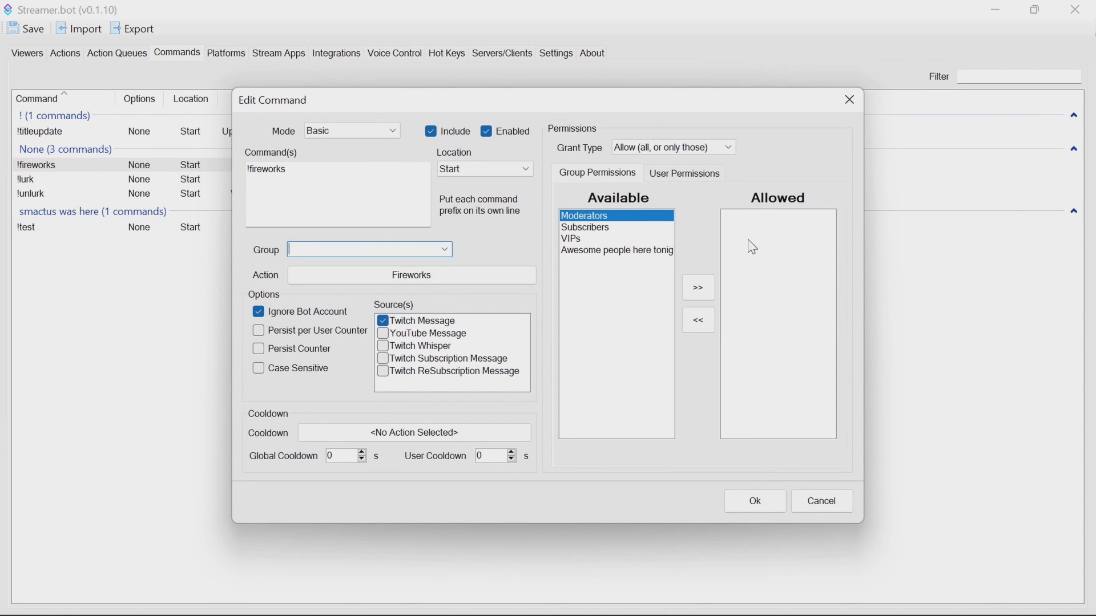
left_click(686, 176)
left_click(612, 178)
left_click(700, 289)
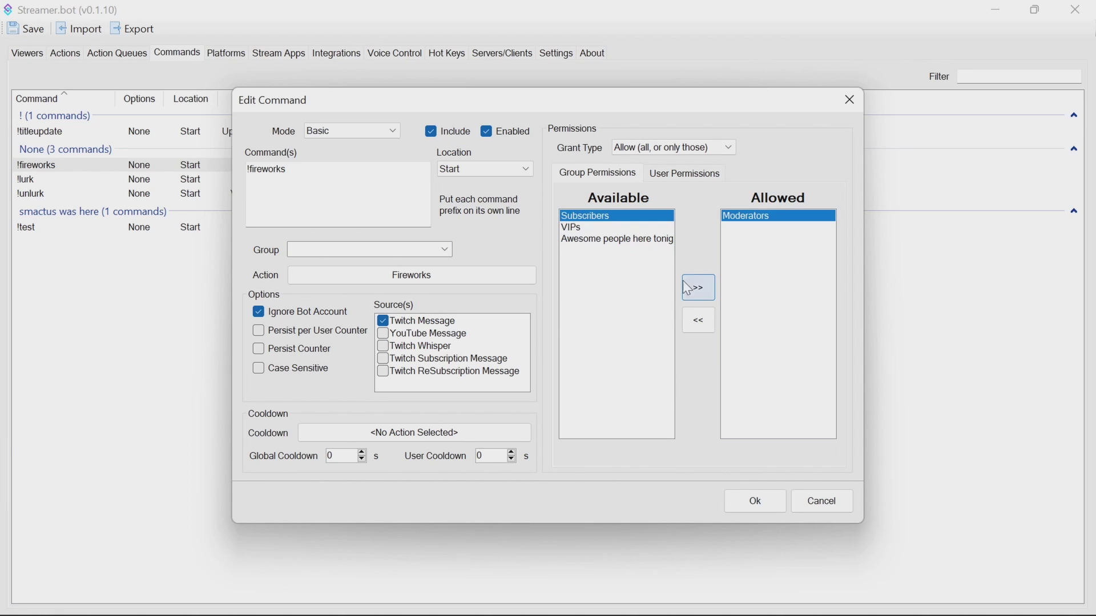
left_click(579, 229)
left_click(700, 288)
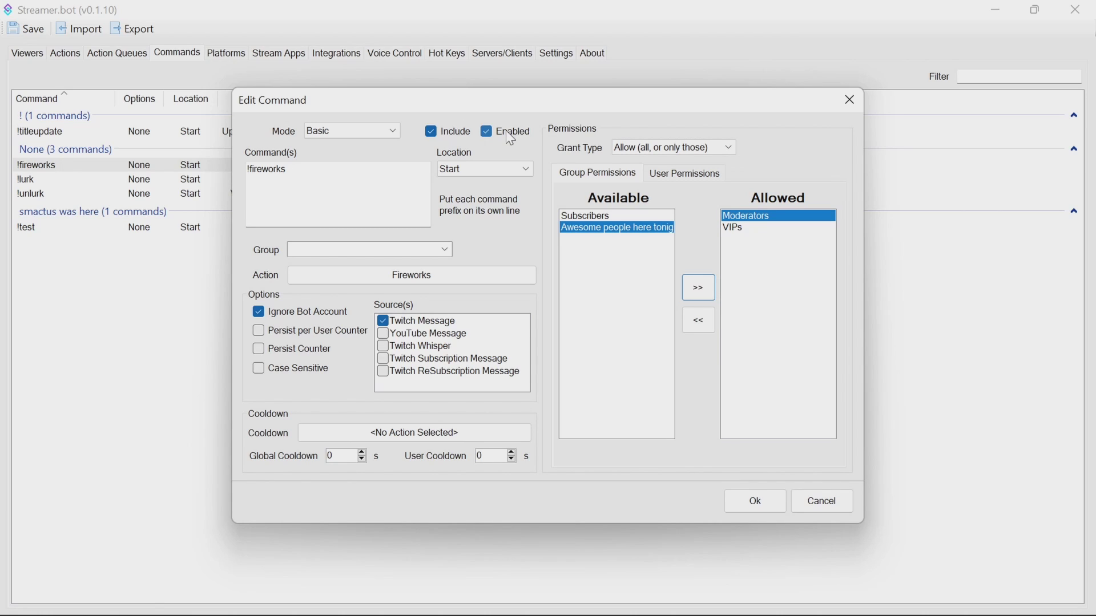
left_click(751, 508)
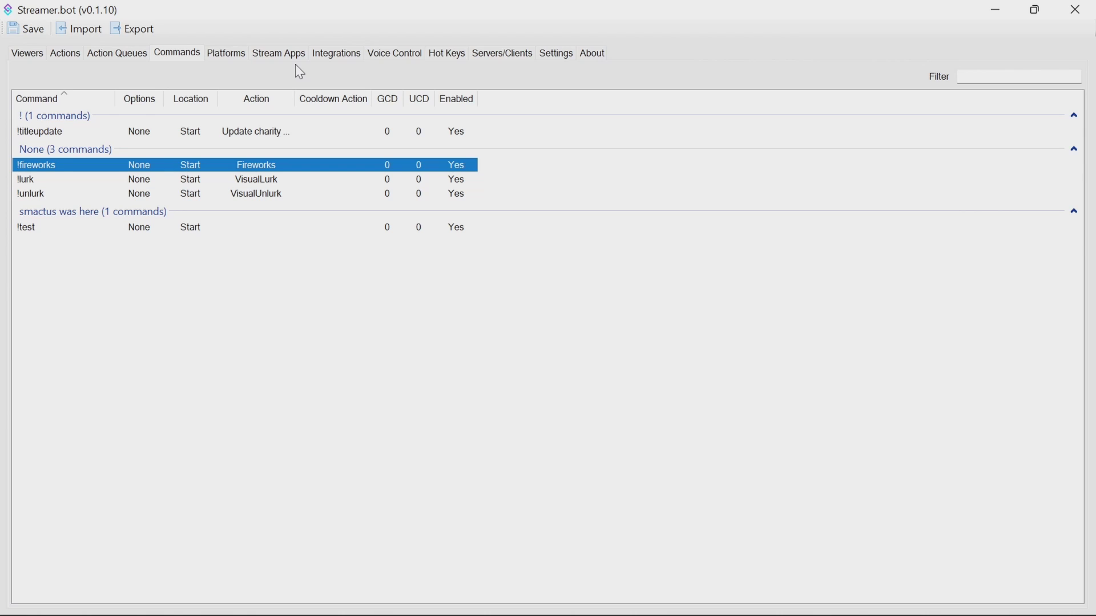
Stop Streamer.bot's own websocket server and start it again with Auto Start enabled.
left_click(504, 57)
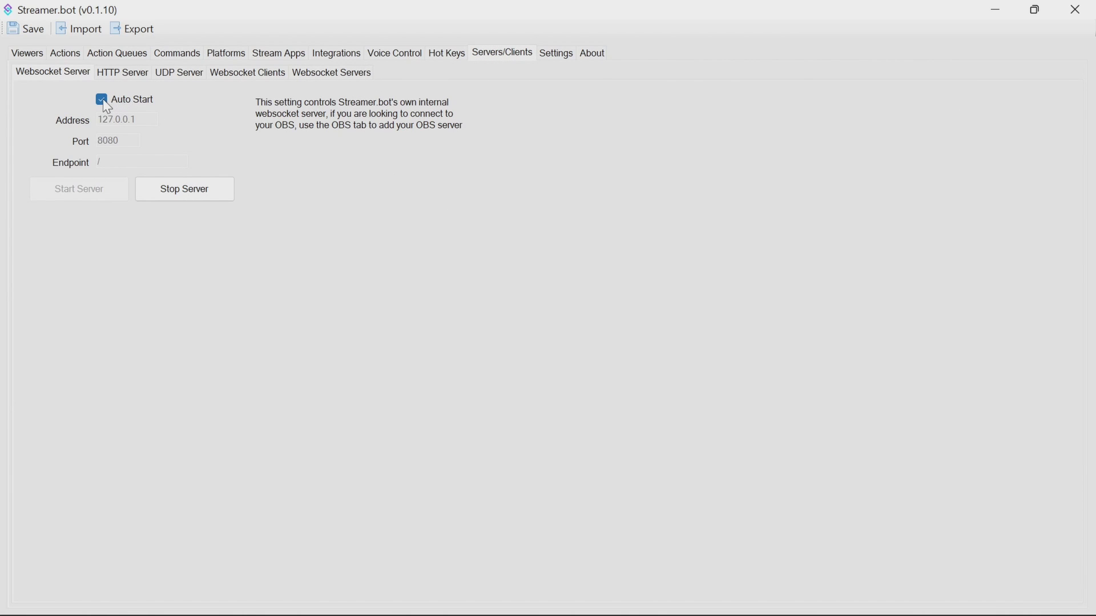
left_click(174, 195)
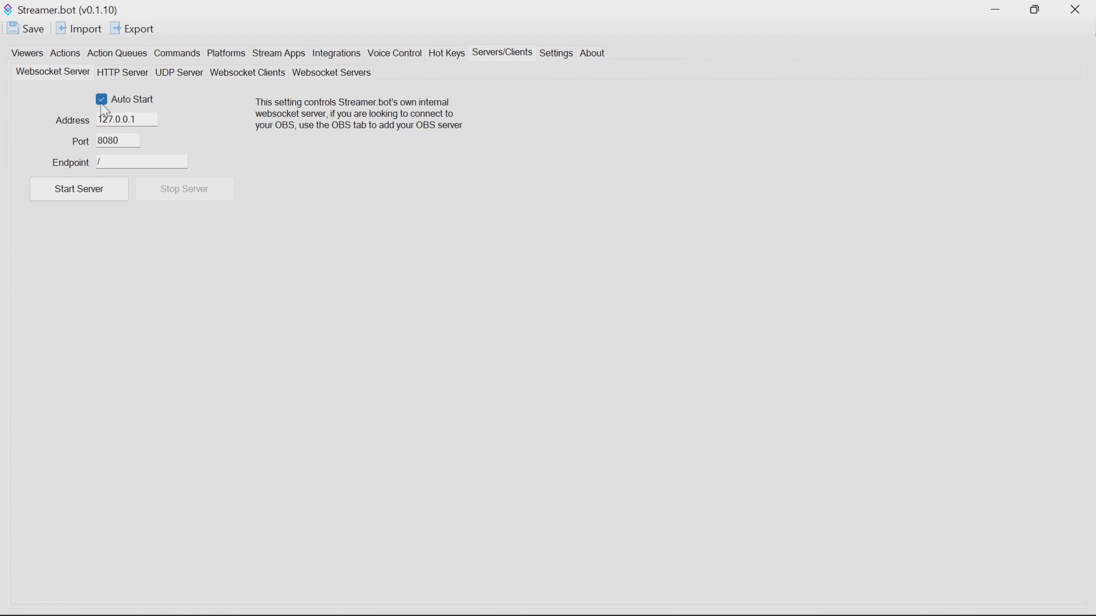
left_click(102, 101)
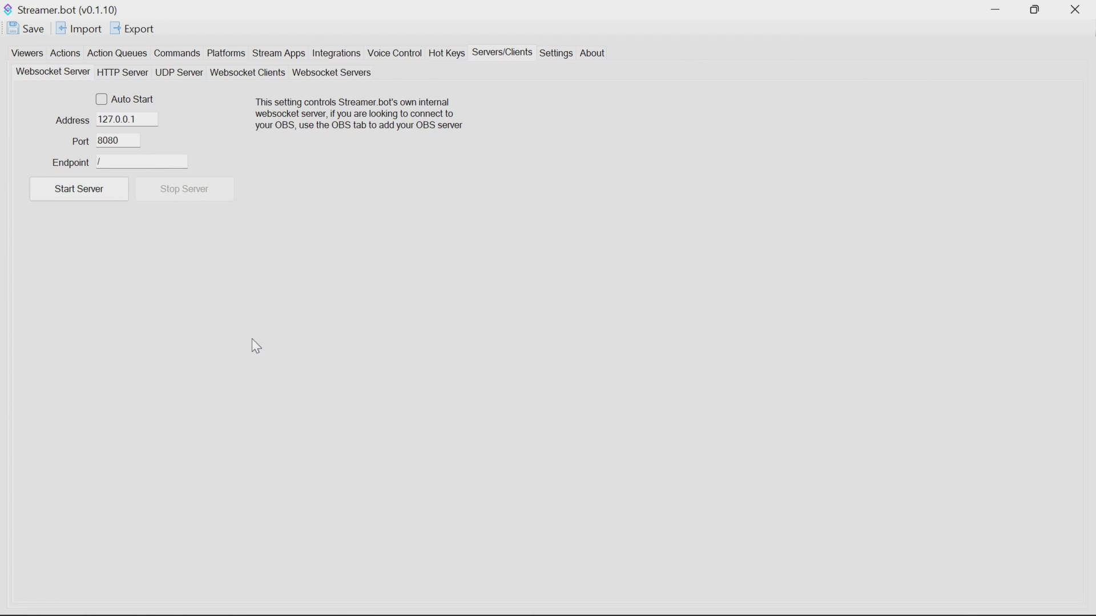
left_click(102, 100)
left_click(91, 193)
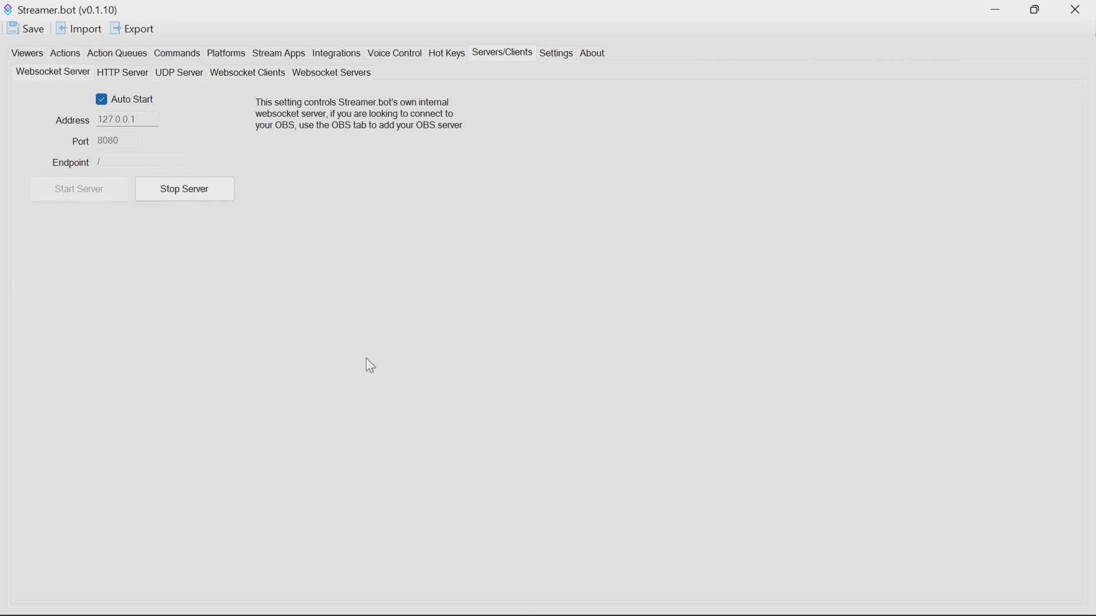
Examine the sub-actions of the Fireworks - General - 10 fireworks action.
left_click(63, 52)
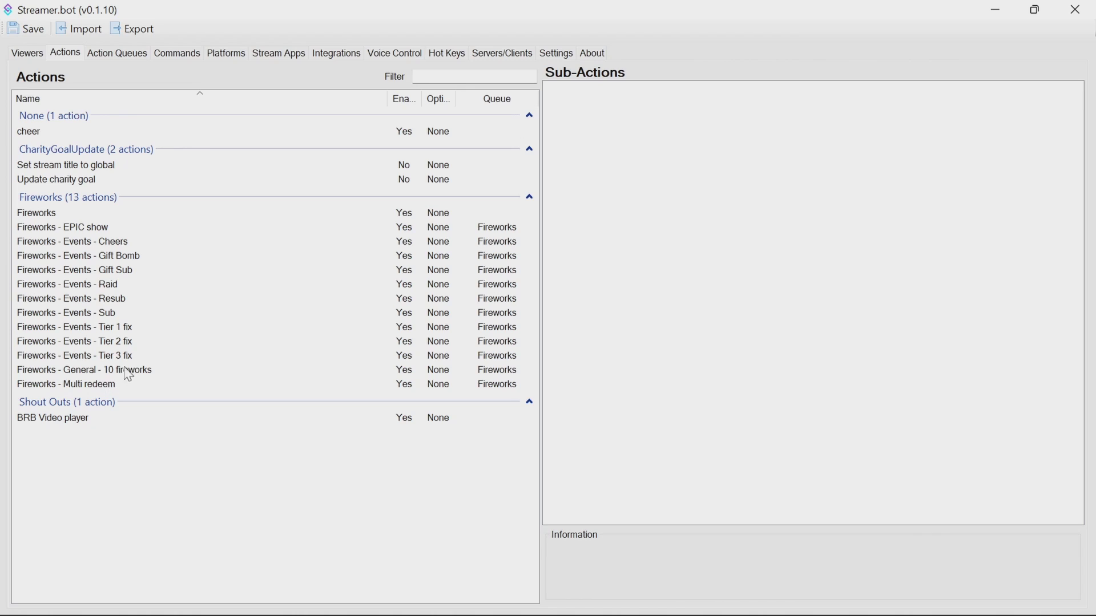
left_click(97, 372)
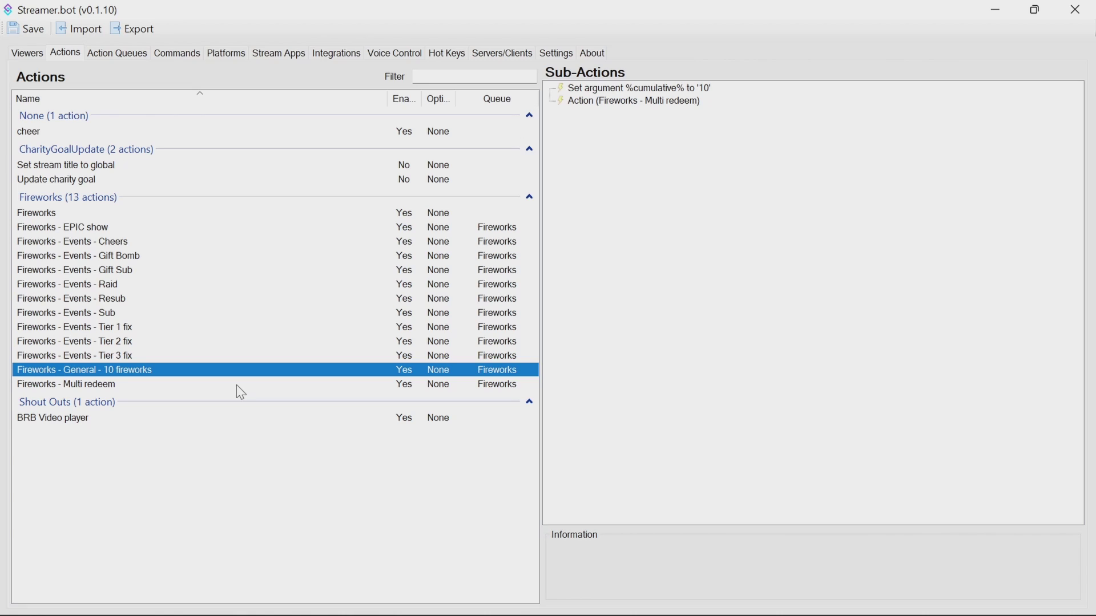
Assign the cheer action to Twitch cheers of type Generic (Either), and return to the actions list.
left_click(227, 57)
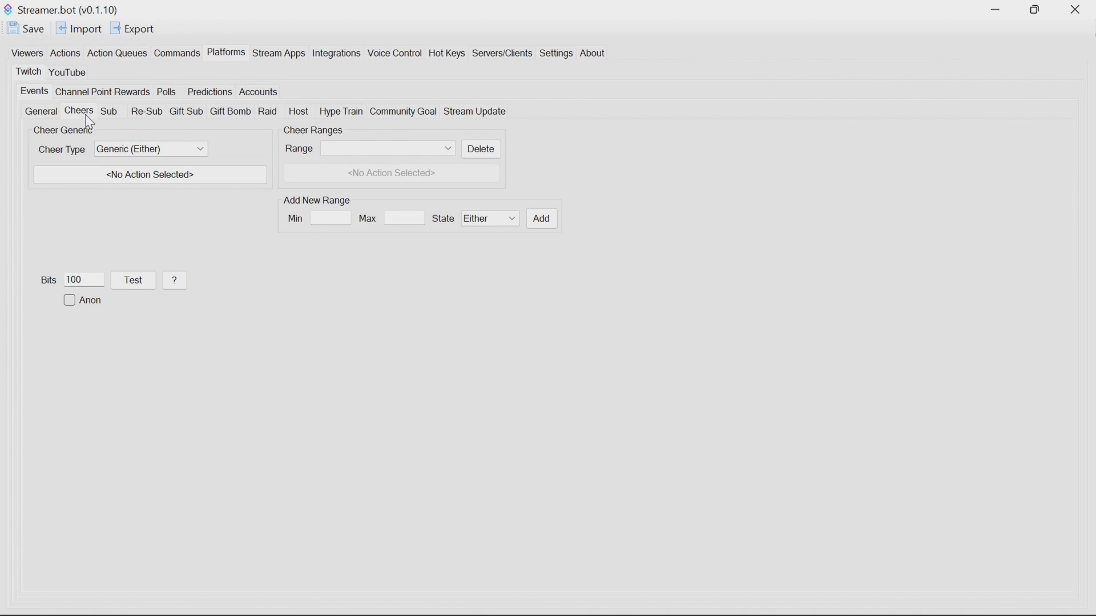
left_click(142, 177)
scroll(456, 305, "down", 1)
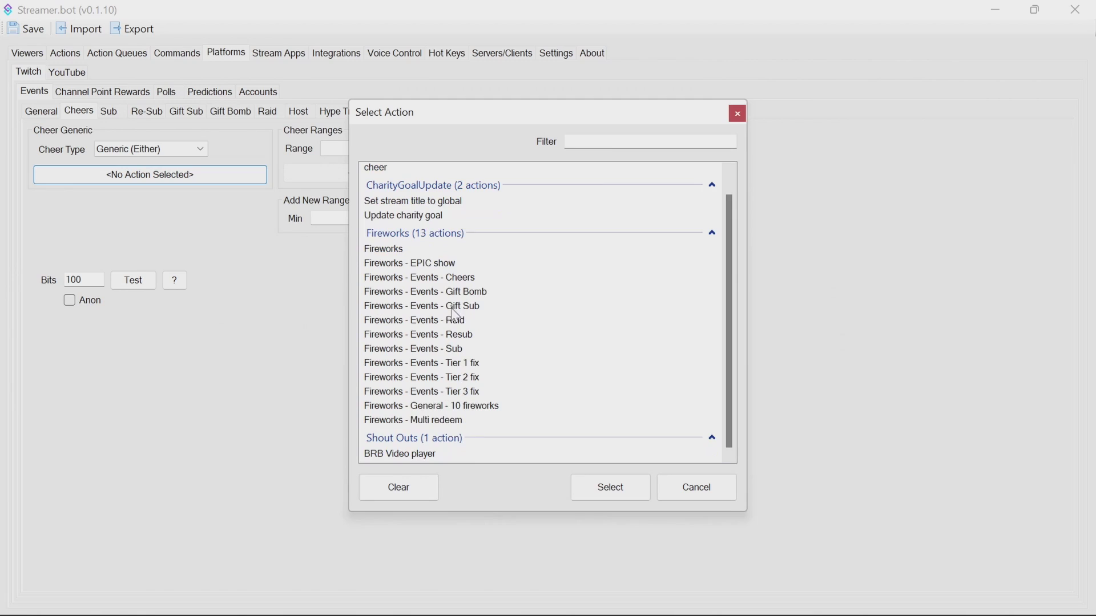
left_click(460, 280)
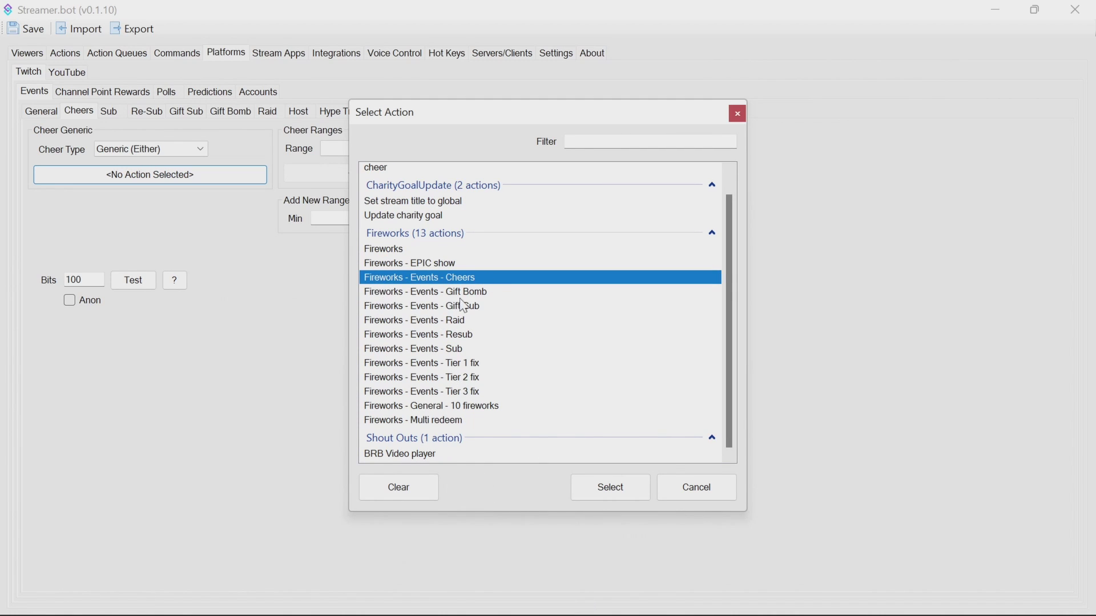
scroll(465, 306, "up", 1)
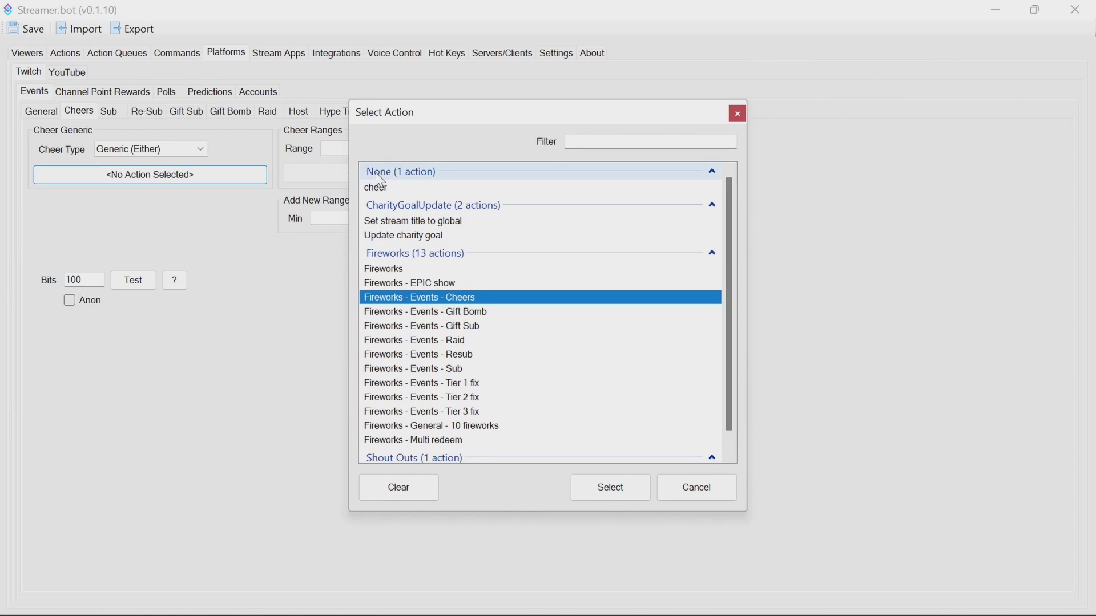
key("Home")
left_click(611, 488)
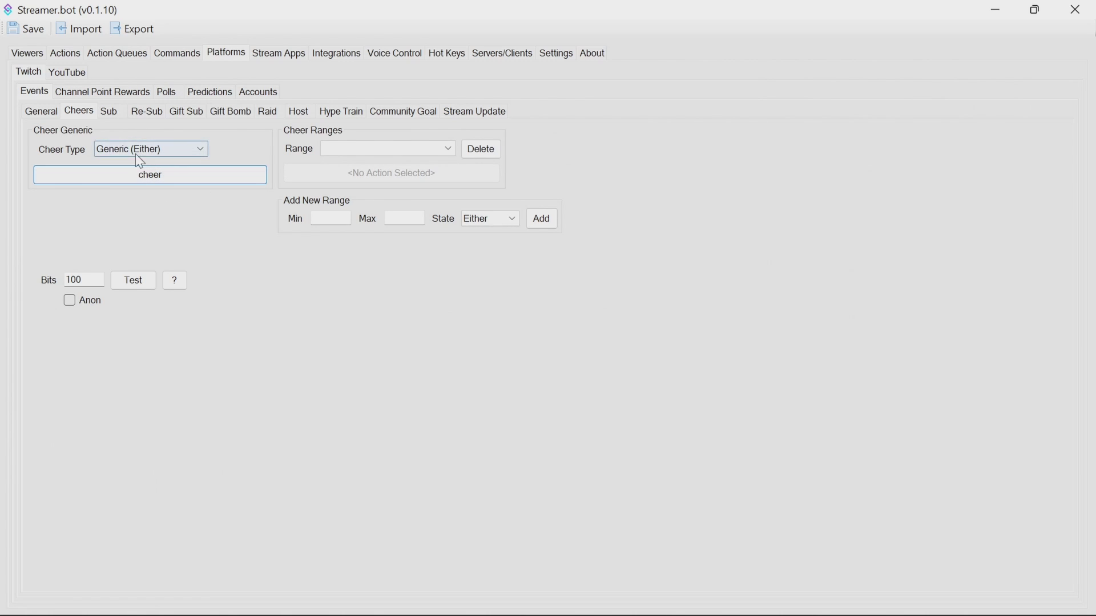
left_click(64, 53)
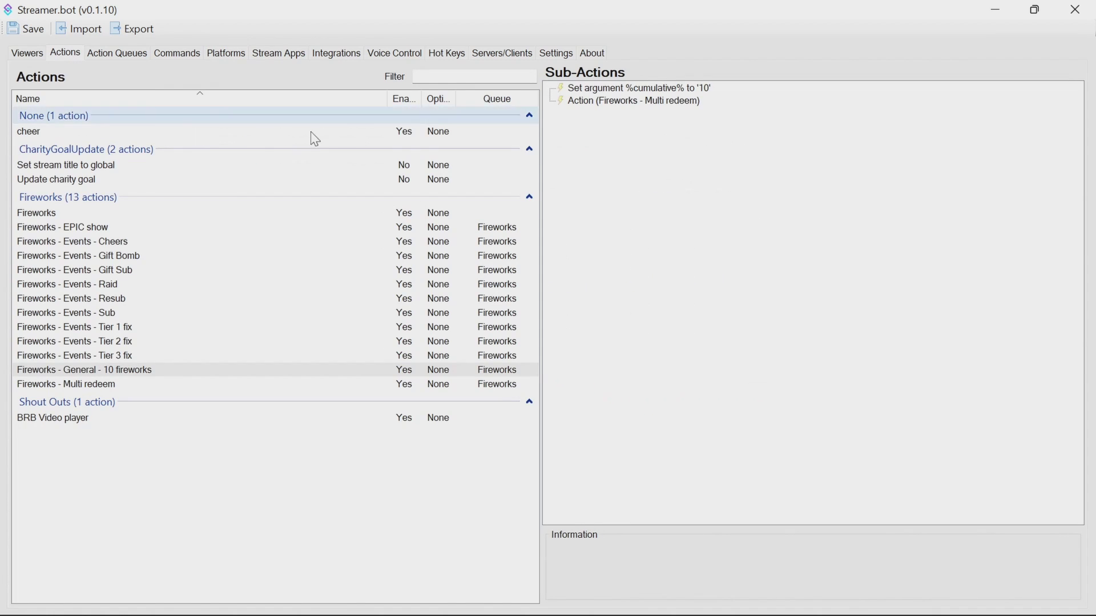
Set the cheer action's sub-action to run Fireworks - Events - Cheers.
left_click(377, 131)
double_click(621, 90)
left_click(549, 293)
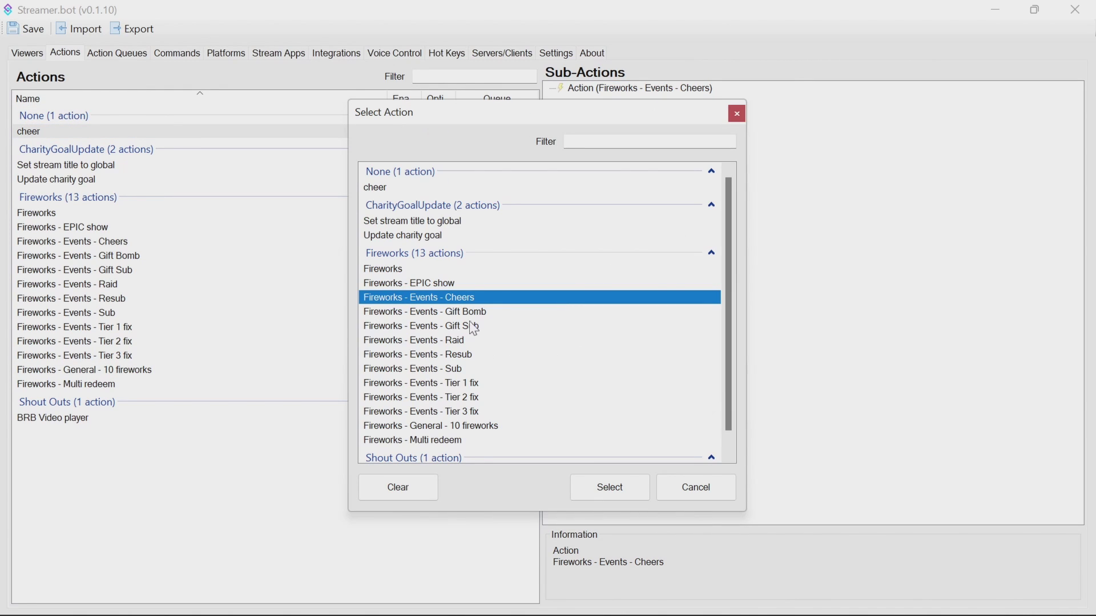
left_click(610, 488)
left_click(580, 338)
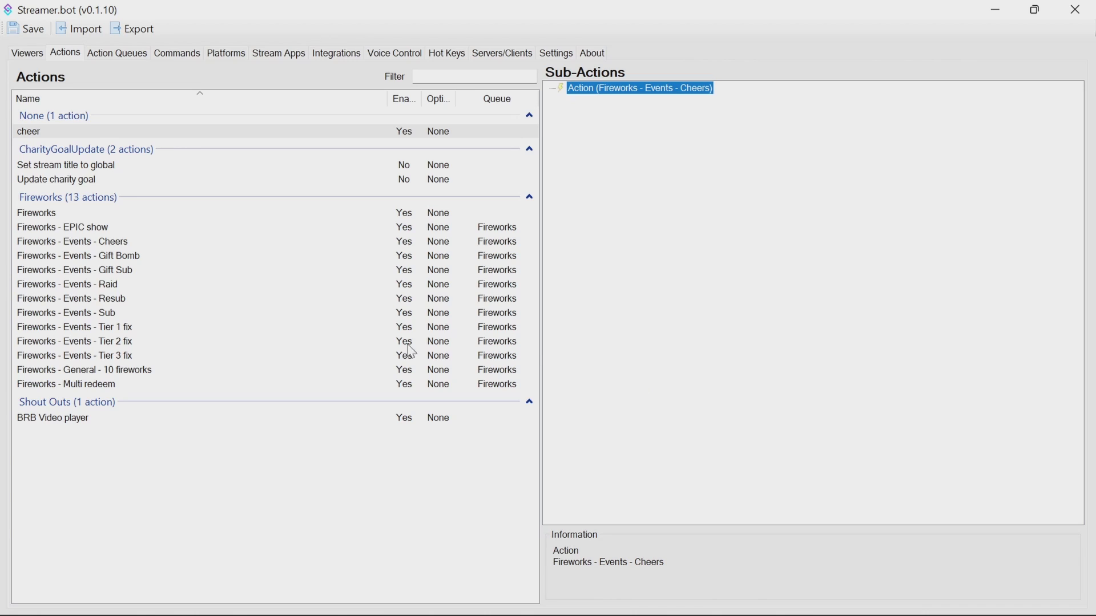
Look through the sub-actions of the Fireworks Cheers, Gift Bomb, Gift Sub, Raid, Resub and Sub event actions.
left_click(129, 258)
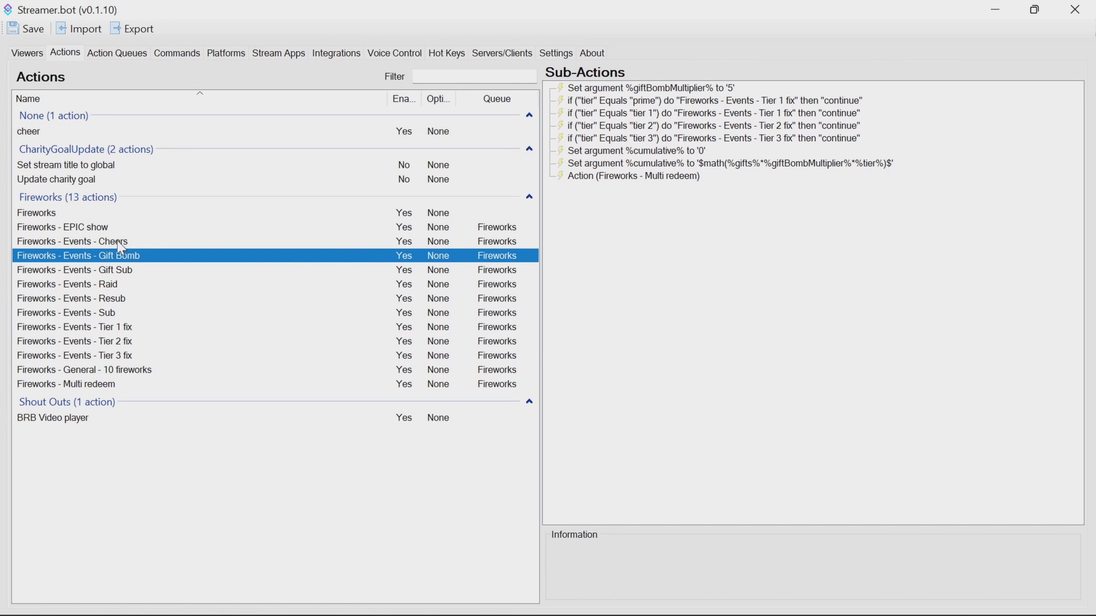
left_click(118, 240)
left_click(122, 255)
left_click(126, 271)
left_click(124, 285)
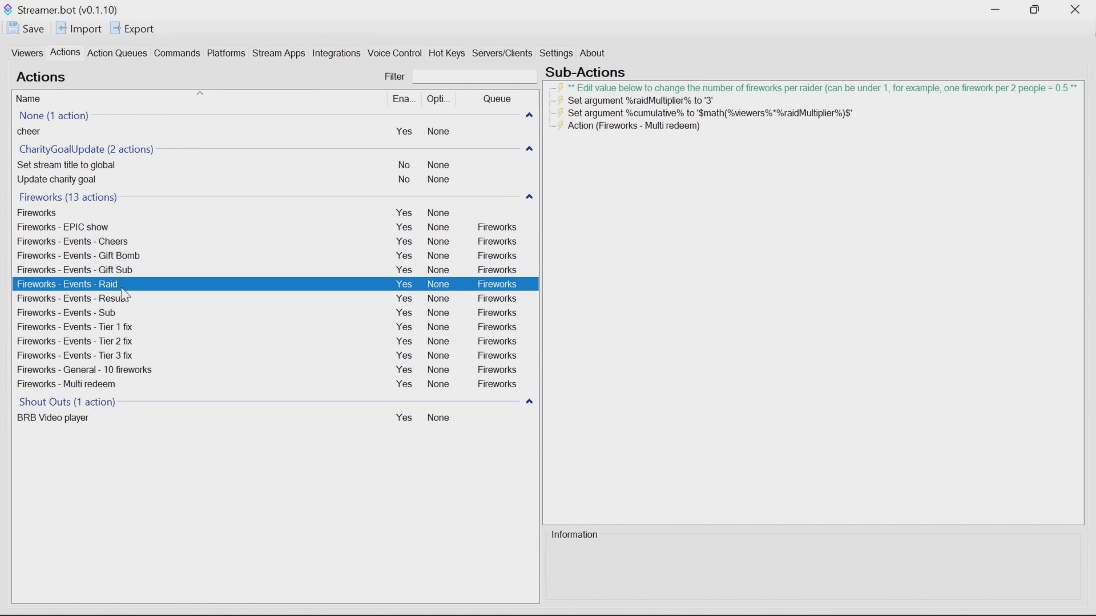
left_click(126, 299)
left_click(126, 313)
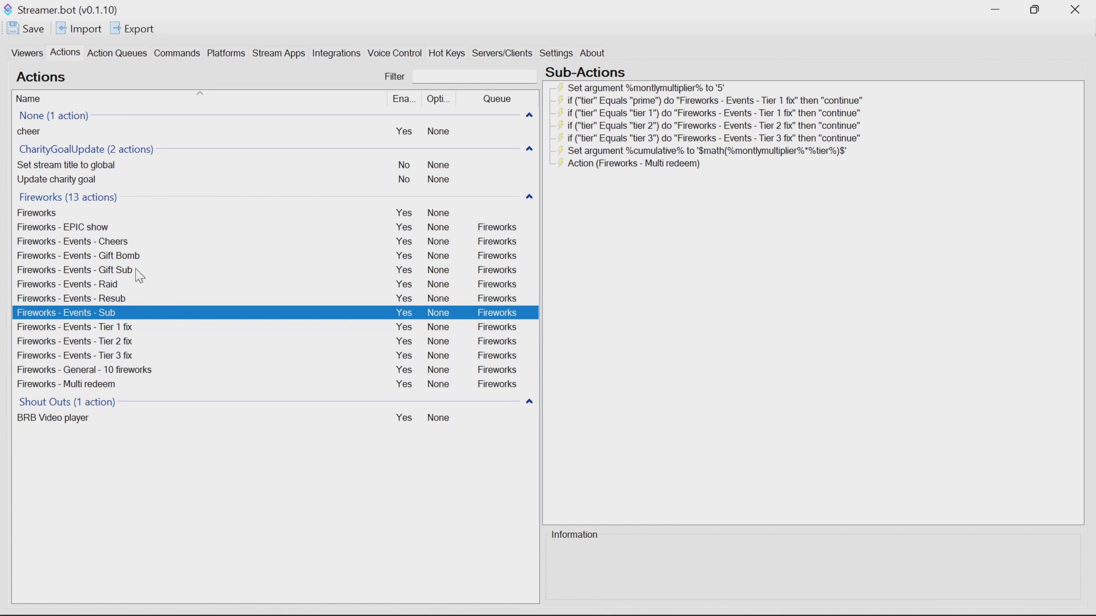
Examine the bits-per-firework argument of the Cheers action and the multiplier arguments of the Gift Bomb, Gift Sub and Raid actions.
left_click(112, 241)
left_click(630, 102)
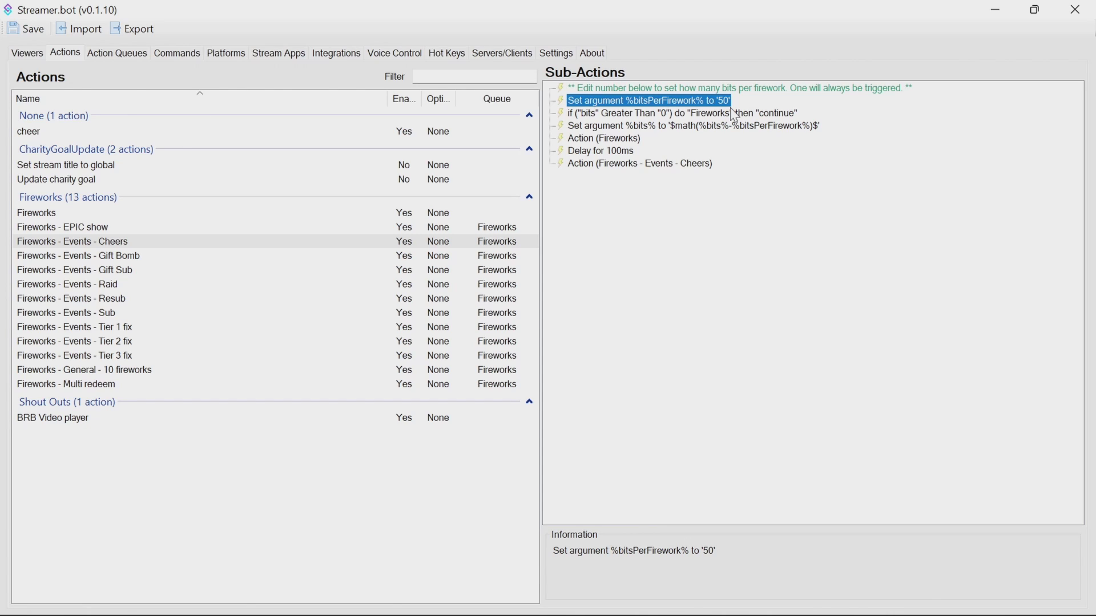
left_click(133, 258)
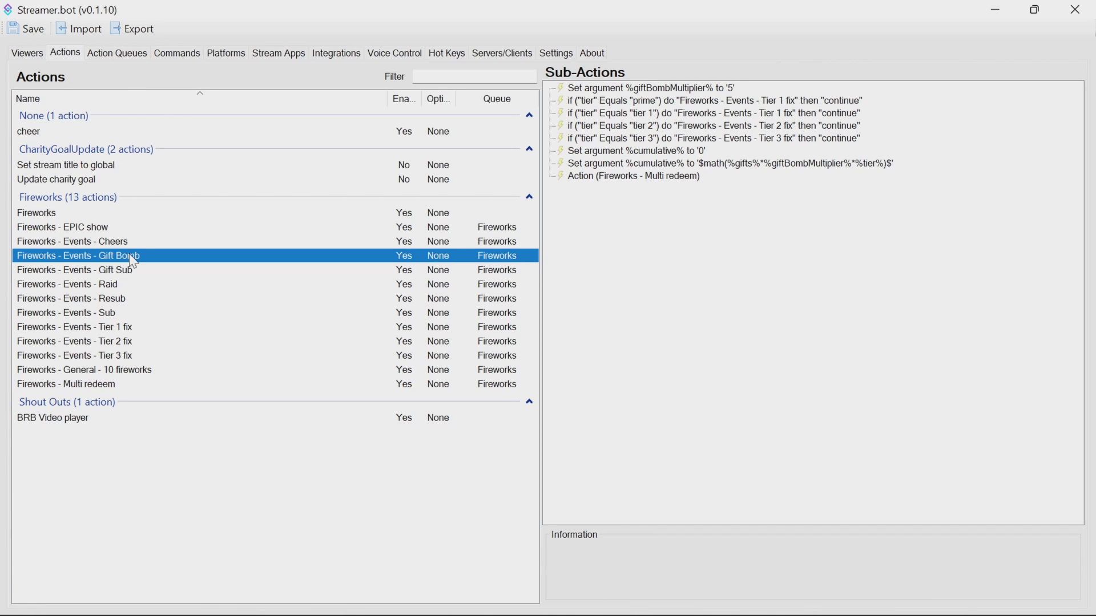
left_click(684, 89)
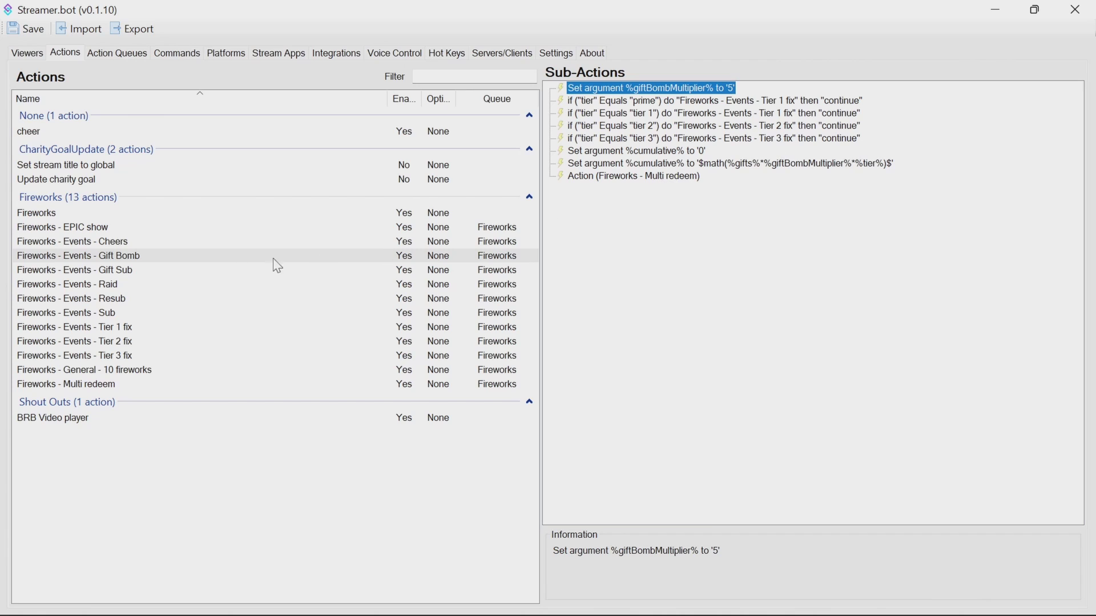
left_click(120, 273)
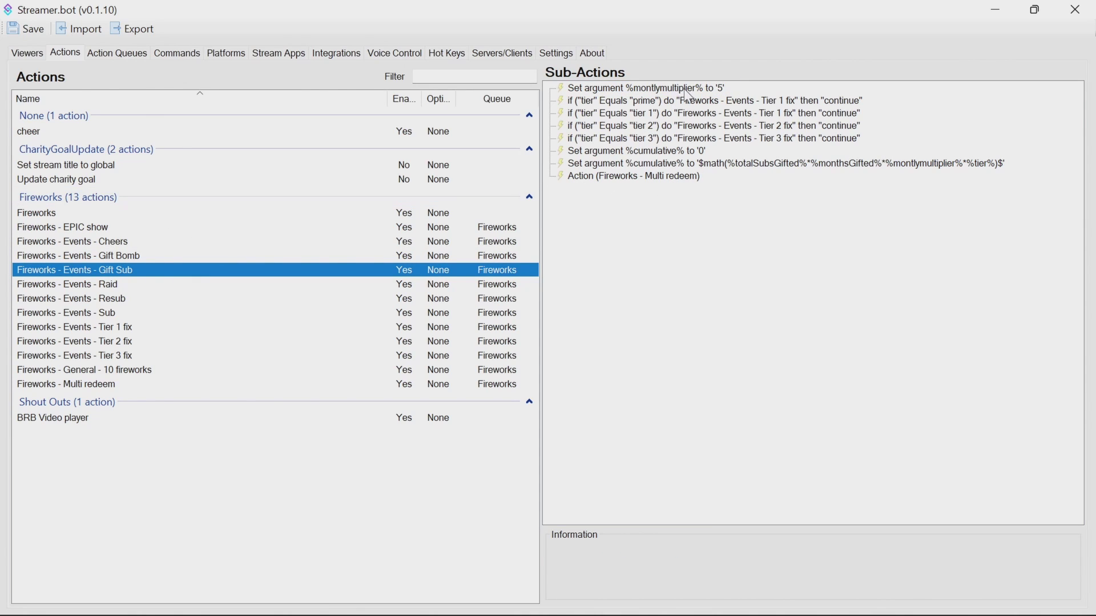
left_click(720, 91)
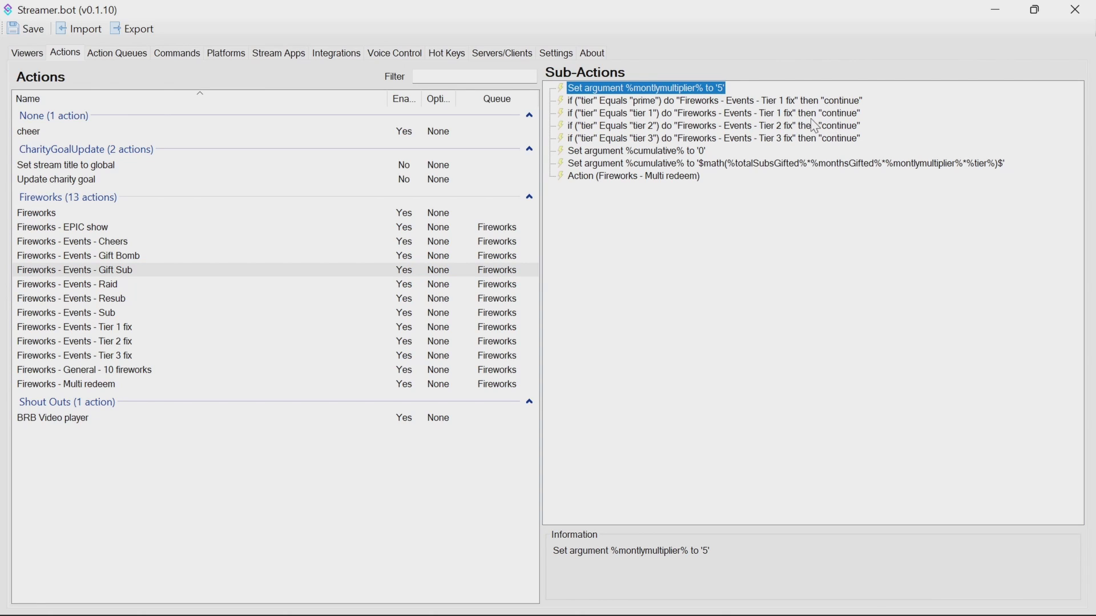
left_click(110, 289)
left_click(645, 104)
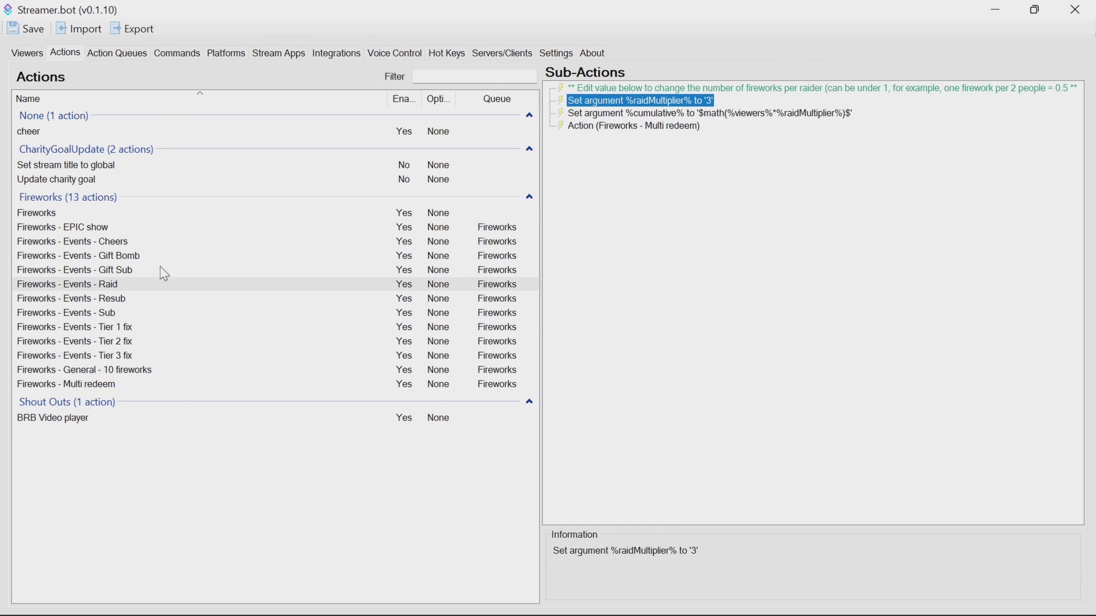
Examine the monthly multiplier in the Resub and Sub actions and the tier argument in the Tier 1 and Tier 2 fix actions.
left_click(130, 303)
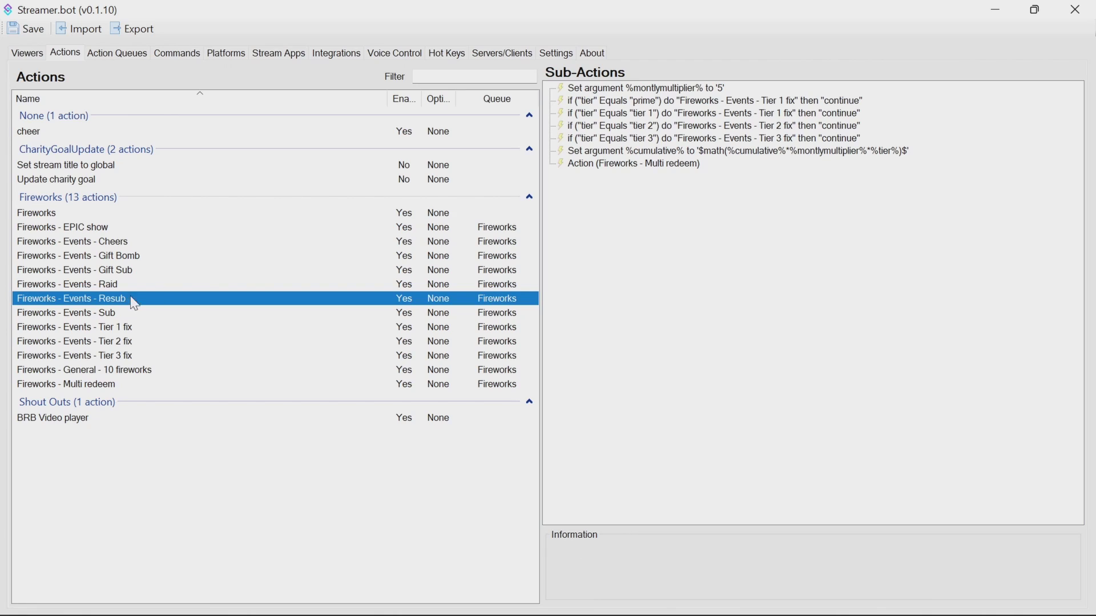
left_click(691, 90)
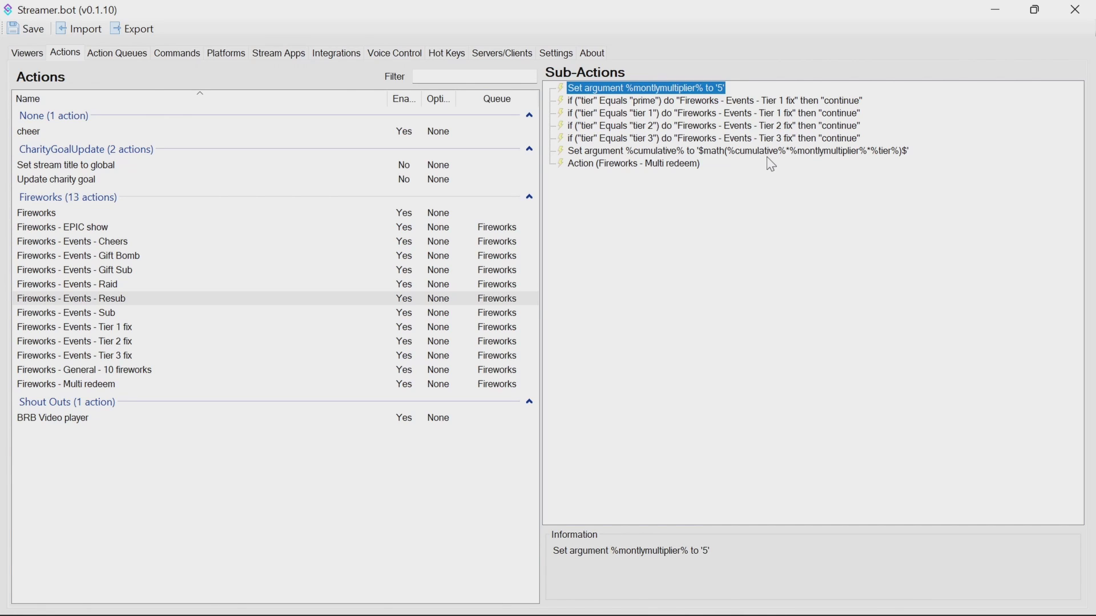
left_click(111, 313)
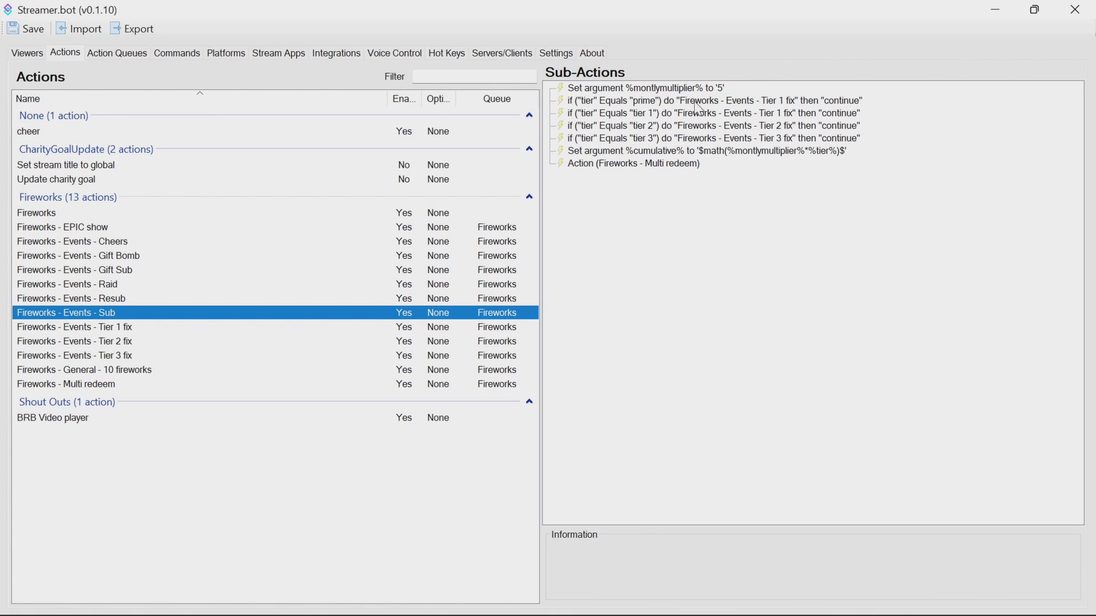
left_click(673, 89)
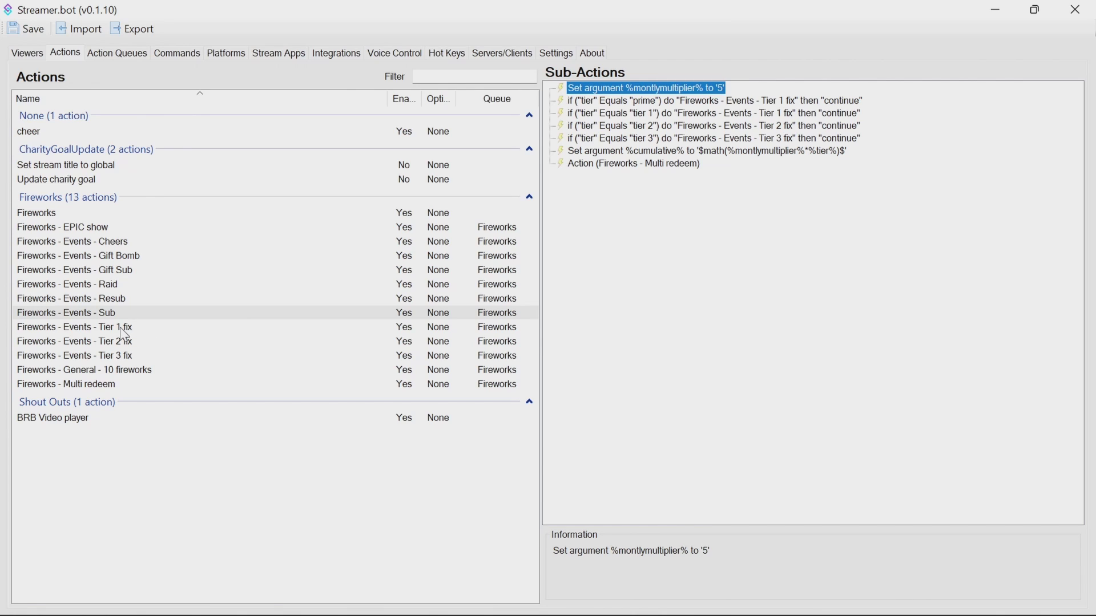
left_click(125, 331)
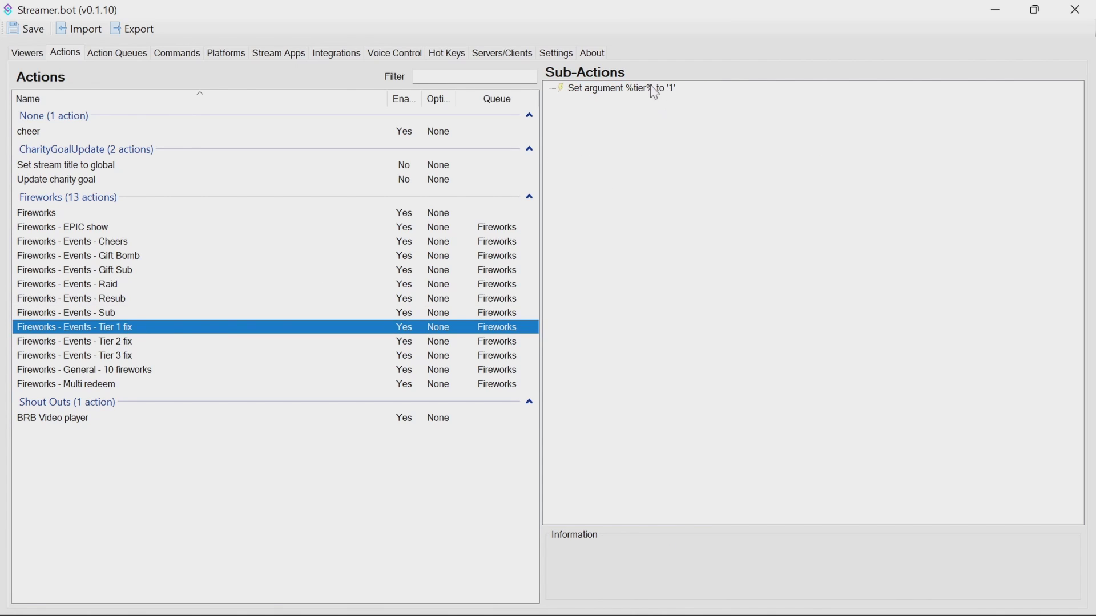
left_click(117, 344)
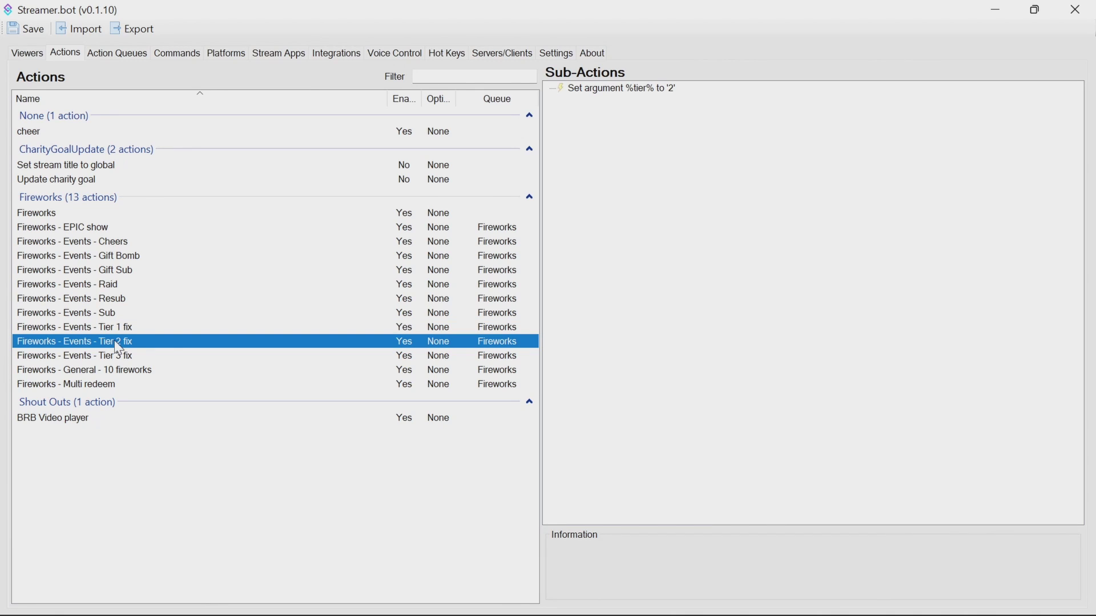
Duplicate the Fireworks - General - 10 fireworks action and rename the copy Fireworks - General - 20 fireworks.
left_click(96, 371)
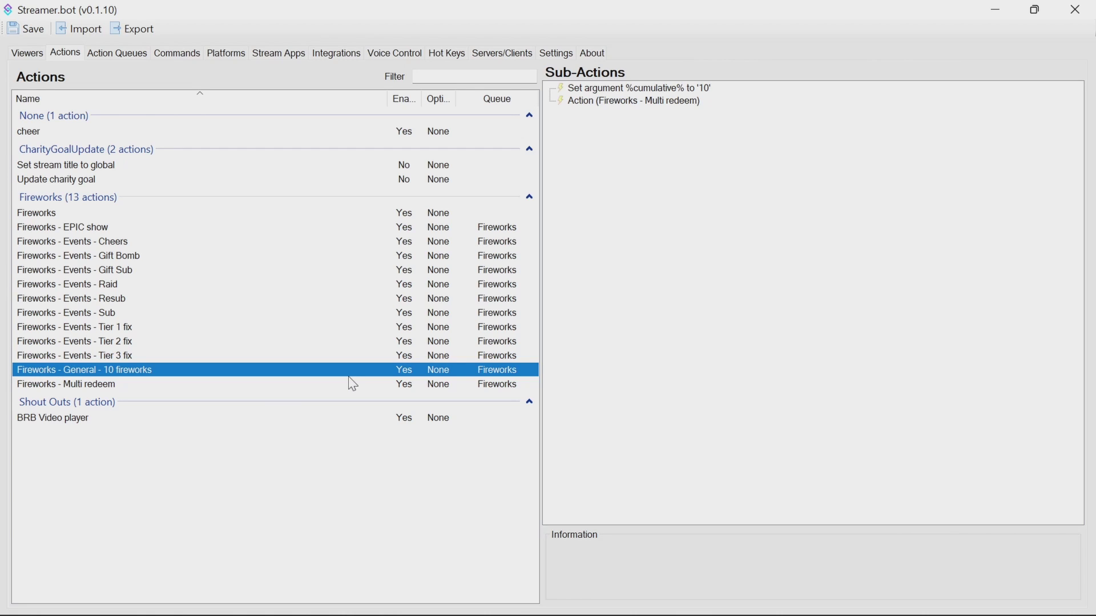
right_click(179, 372)
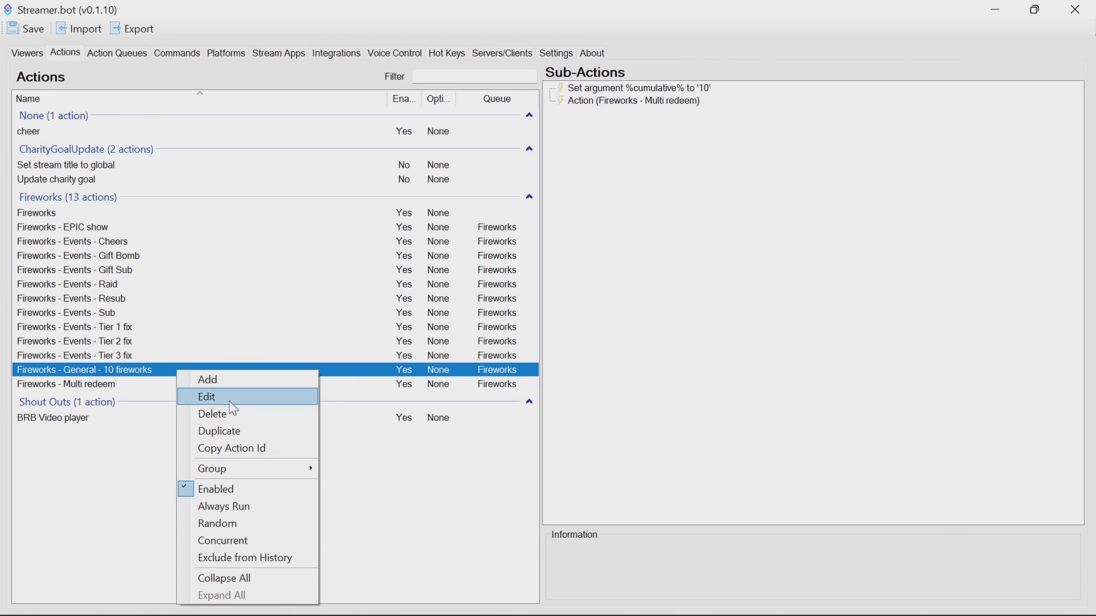
left_click(242, 431)
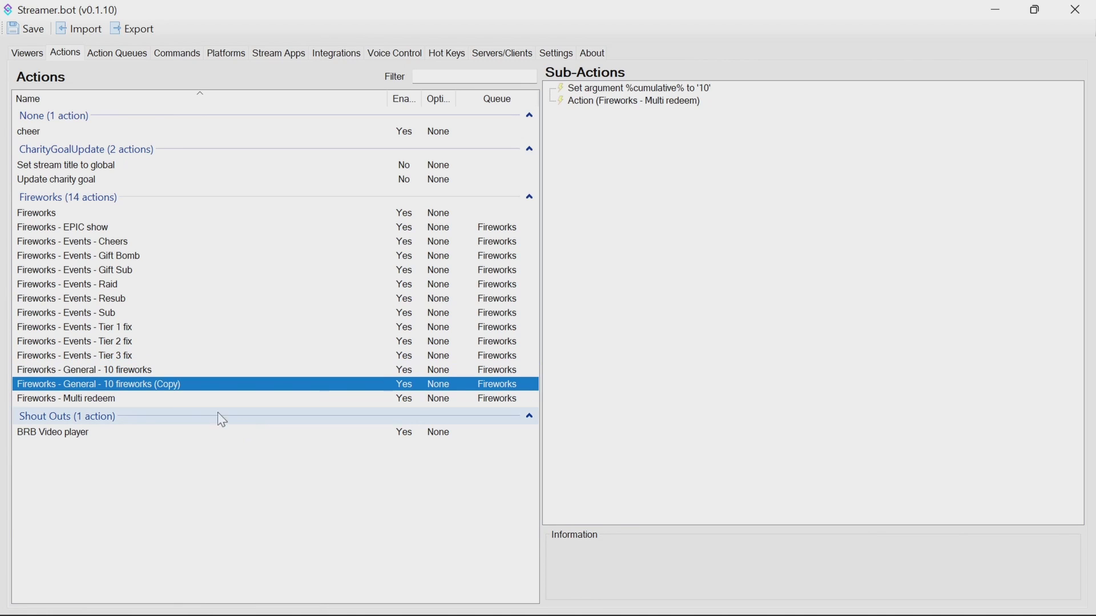
double_click(152, 384)
left_click(555, 249)
key("BackSpace")
type("20 fireworks (Copy")
left_click_drag(630, 249, 602, 250)
key("BackSpace")
key("Return")
Set the cumulative argument of the Fireworks - General - 20 fireworks action to 20.
right_click(588, 279)
left_click(612, 90)
double_click(612, 91)
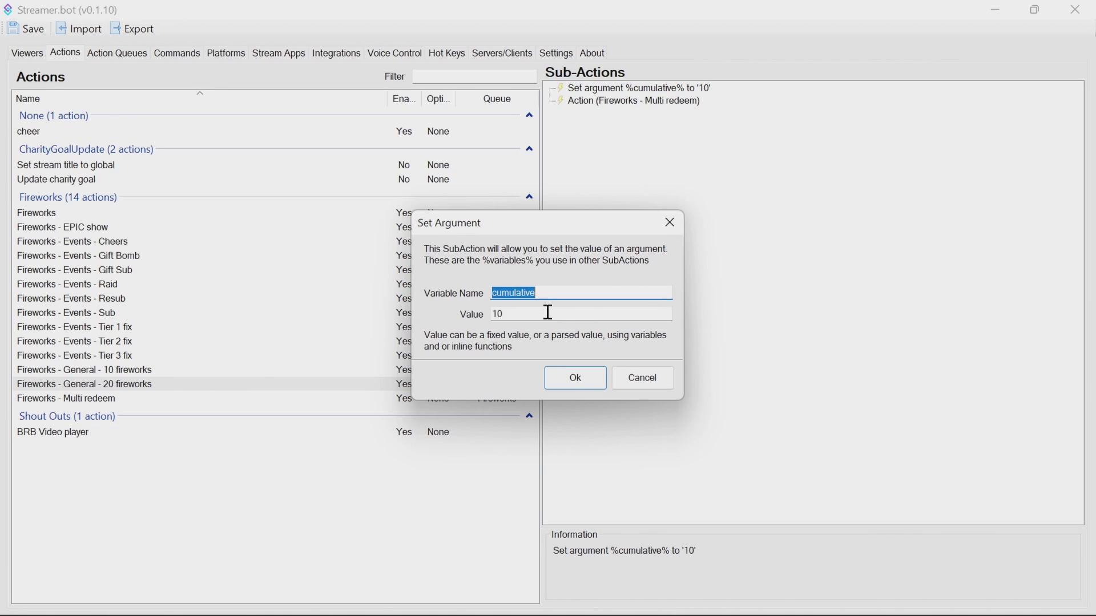
left_click_drag(531, 313, 480, 316)
type("209")
key("BackSpace")
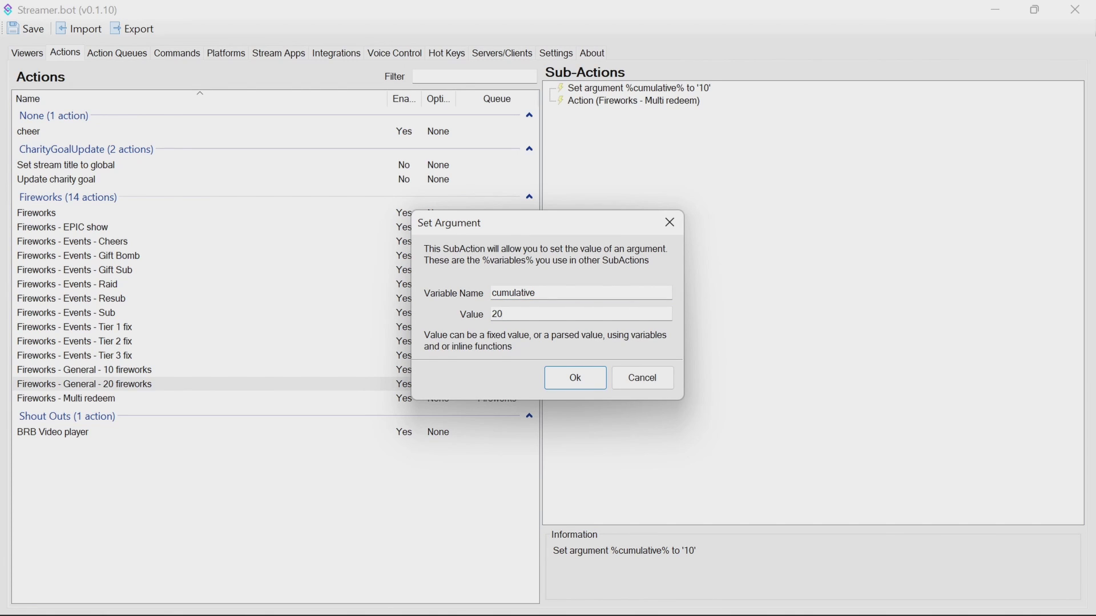
key("Return")
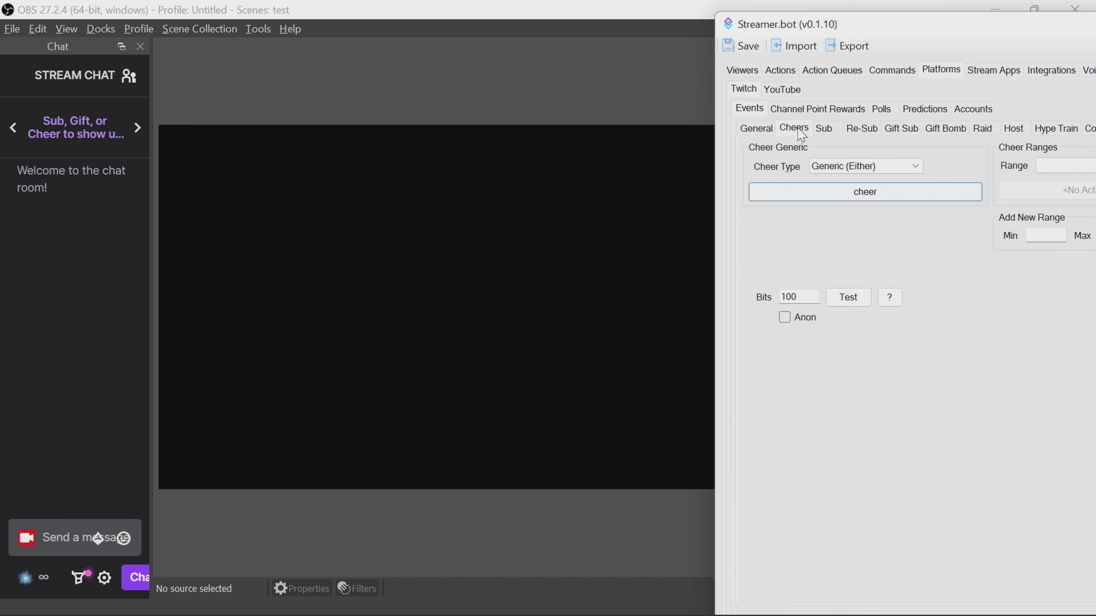
Run test cheers of 100 bits and 1000 bits from the Twitch cheer event settings.
left_click(809, 294)
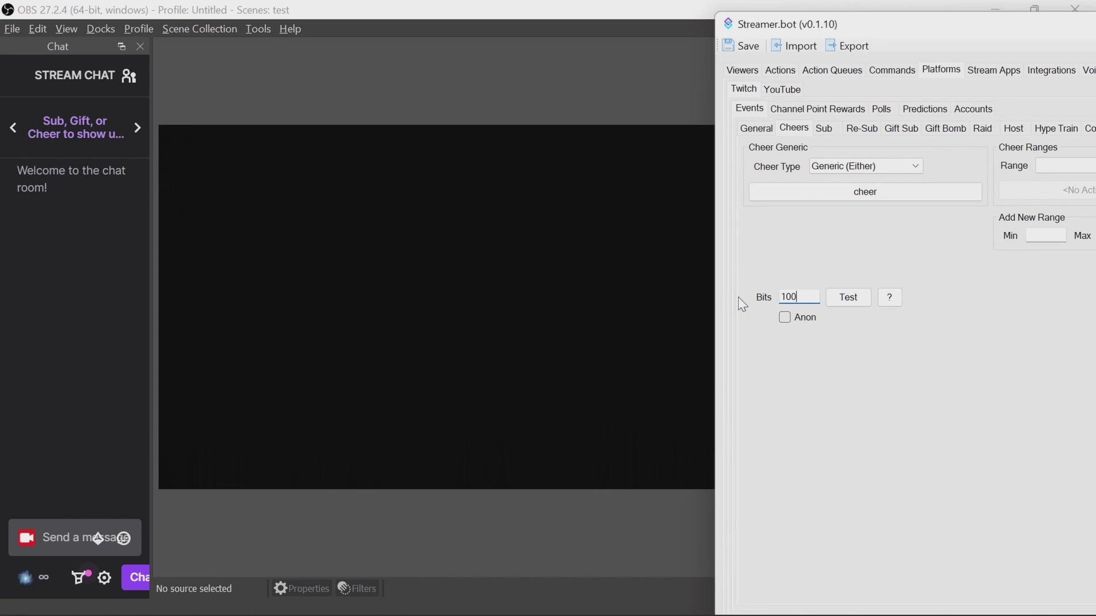
left_click(849, 297)
left_click(802, 296)
type("0")
left_click(853, 301)
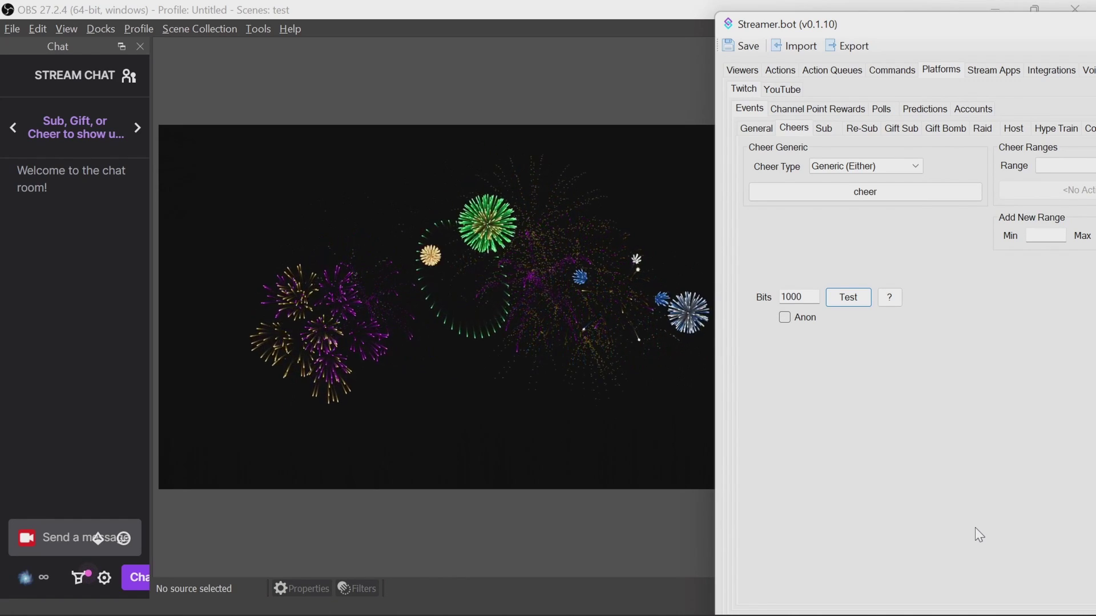
Run a test cheer of 5000 bits to trigger a larger fireworks show.
left_click(807, 296)
key("Home")
key("Delete")
type("5")
left_click(869, 300)
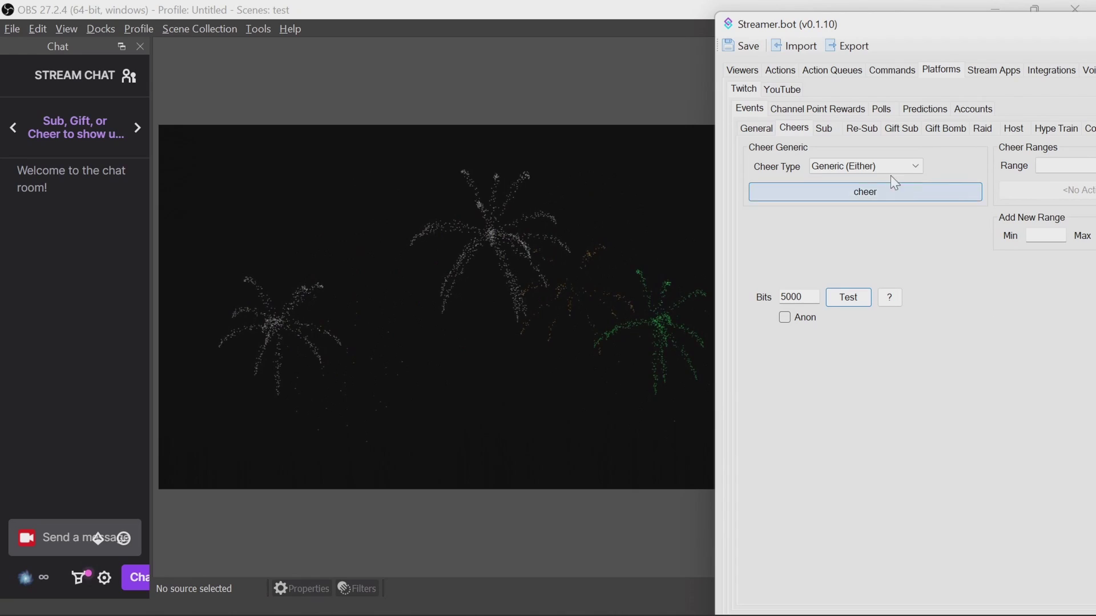
View the test options for the Twitch Sub and Re-Sub events, moving the Streamer.bot window as needed.
left_click(825, 129)
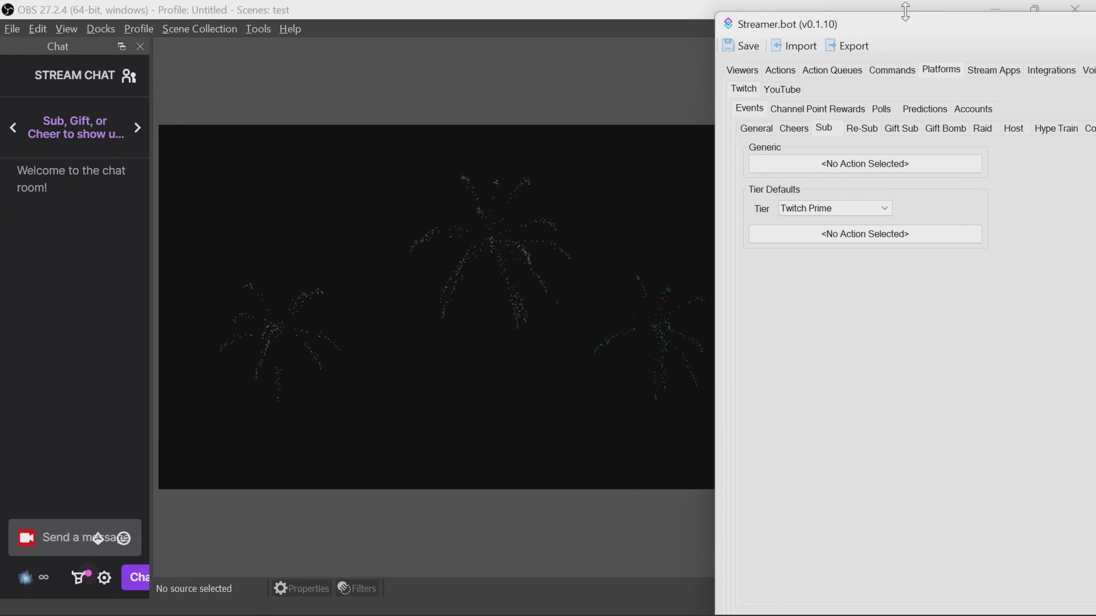
left_click_drag(919, 22, 524, 33)
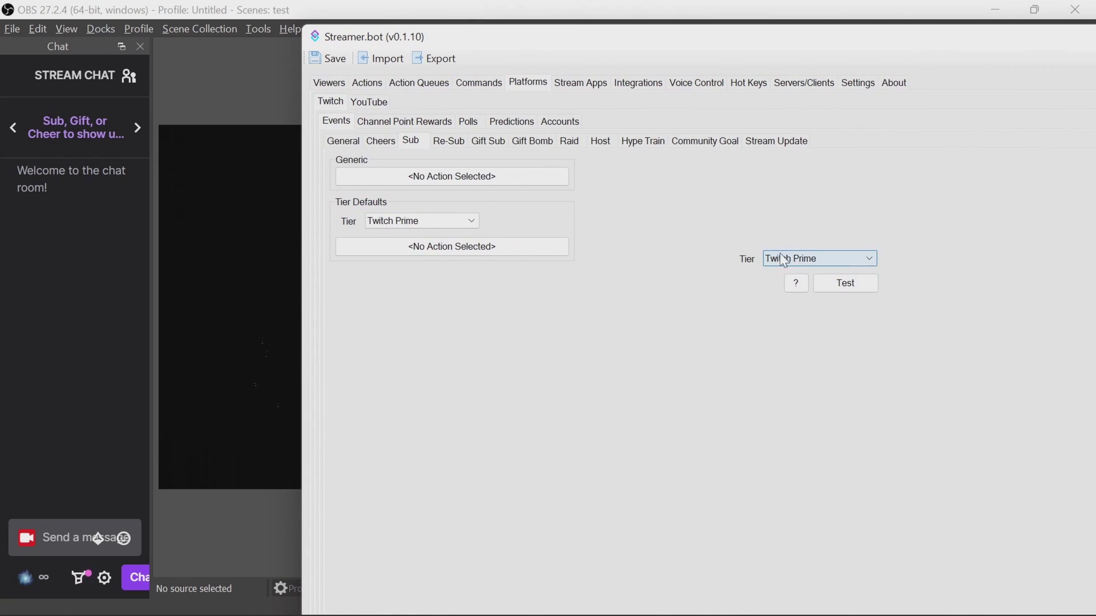
left_click(449, 141)
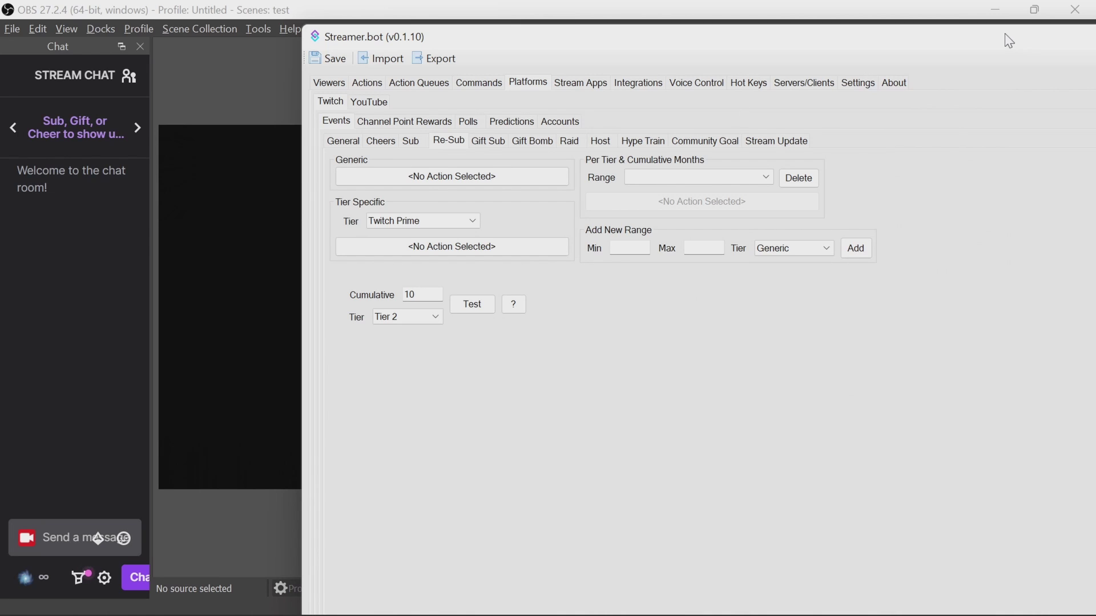
left_click_drag(1004, 33, 896, 223)
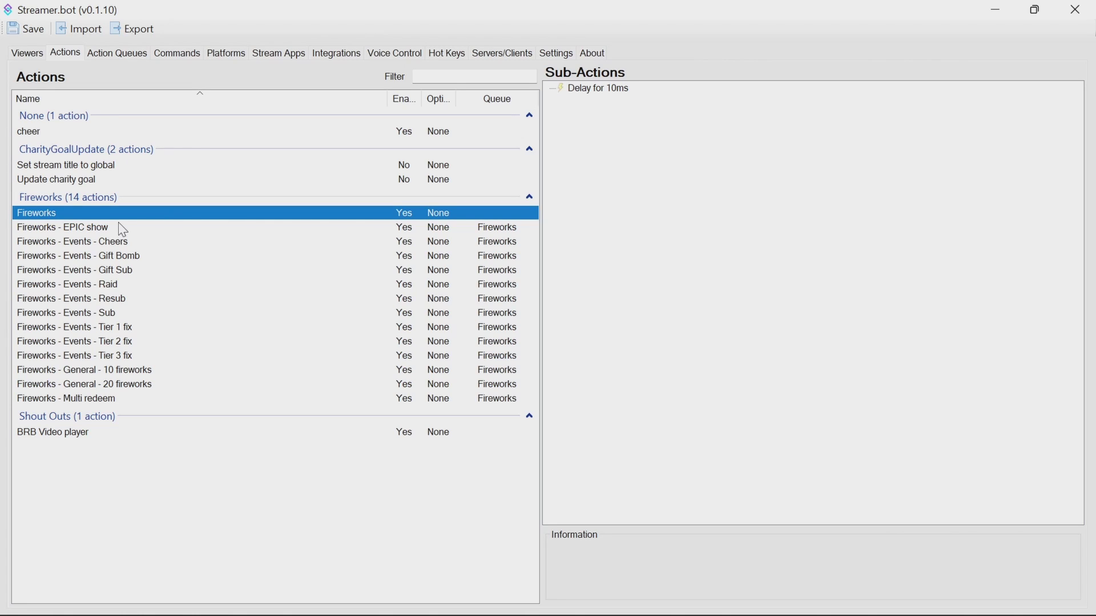
Examine the delay in the base Fireworks action, the EPIC show action, and the countdown and repeat sub-actions of Fireworks - Multi redeem.
left_click(598, 89)
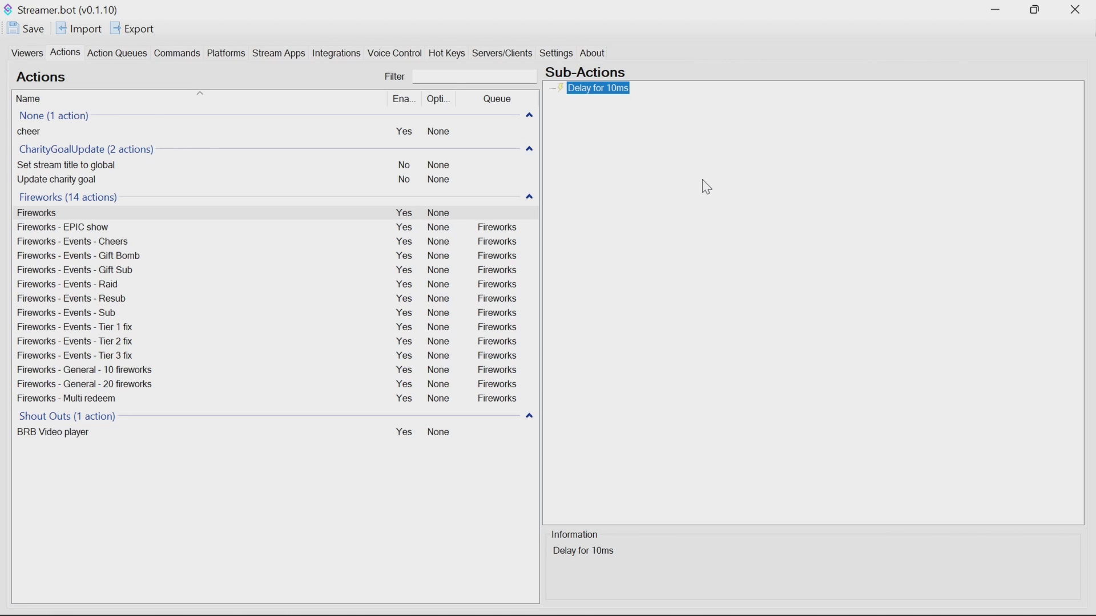
left_click(53, 218)
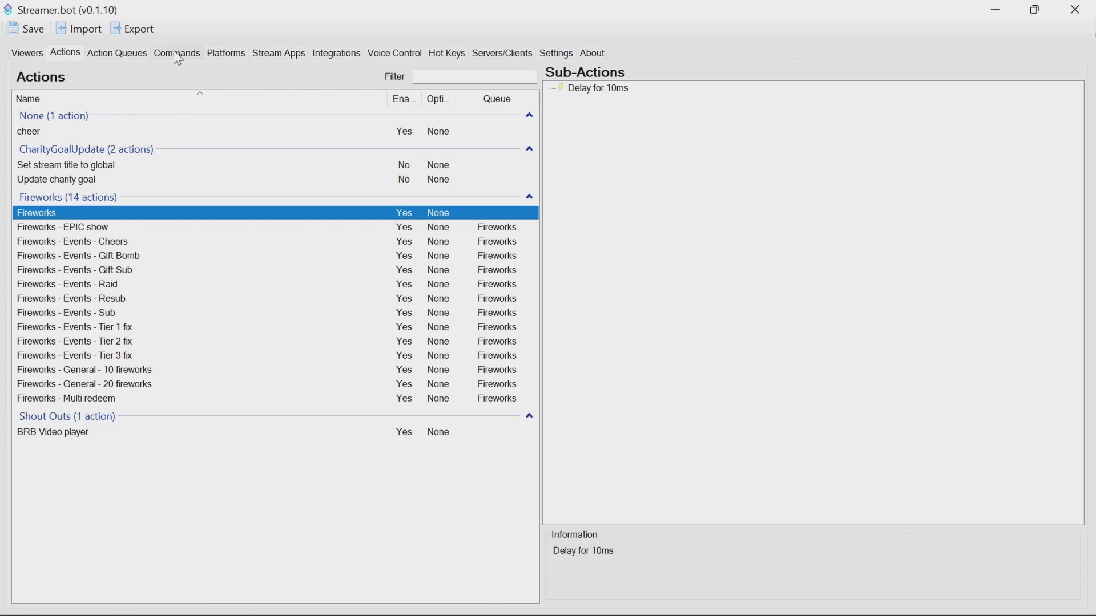
left_click(82, 228)
left_click(80, 400)
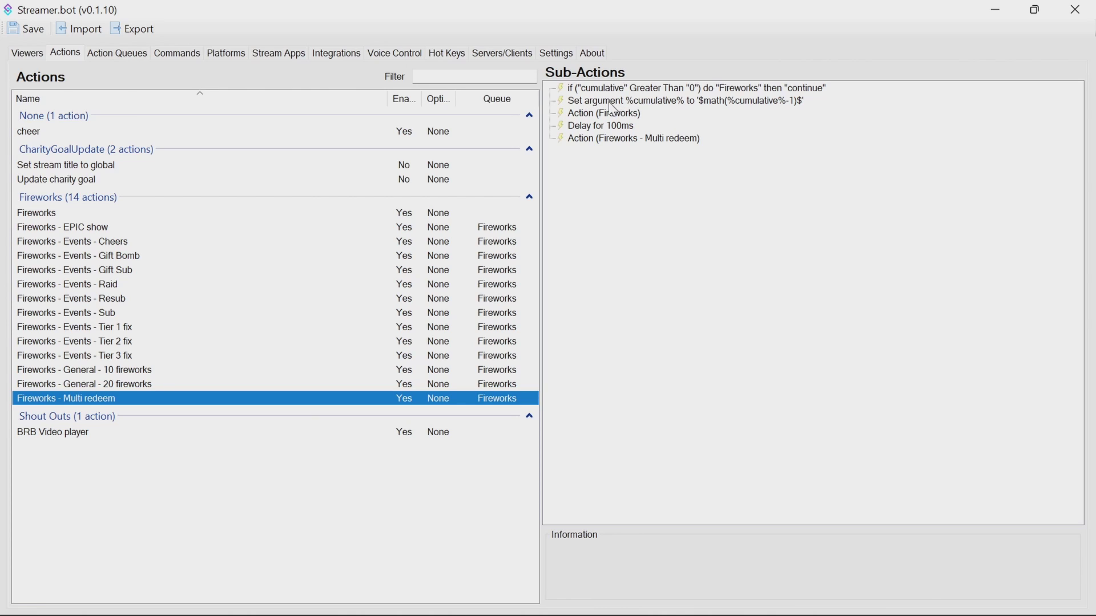
left_click(724, 102)
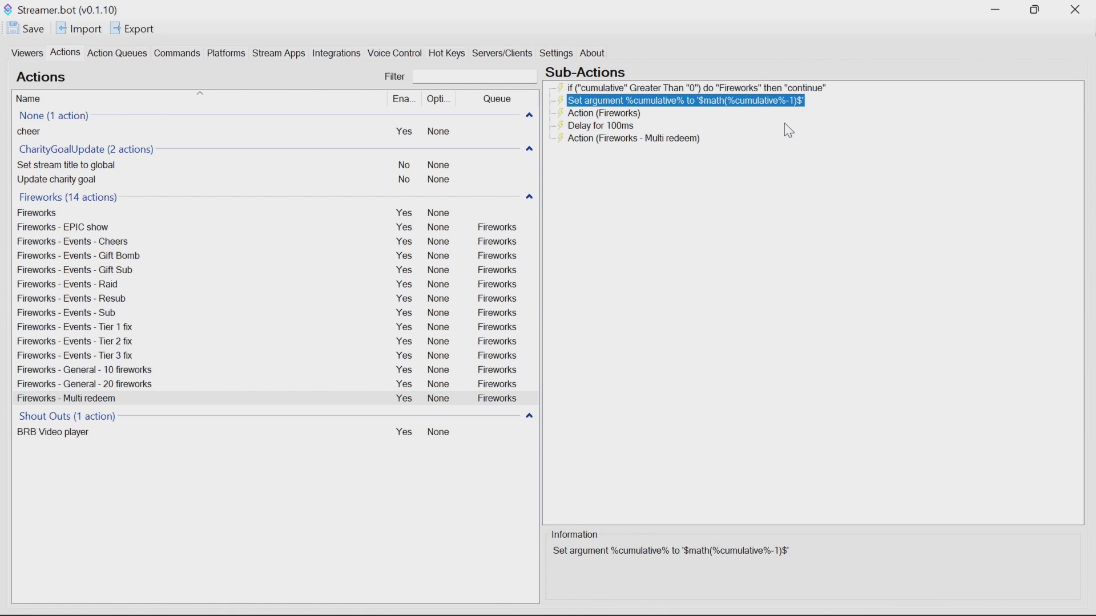
left_click(625, 115)
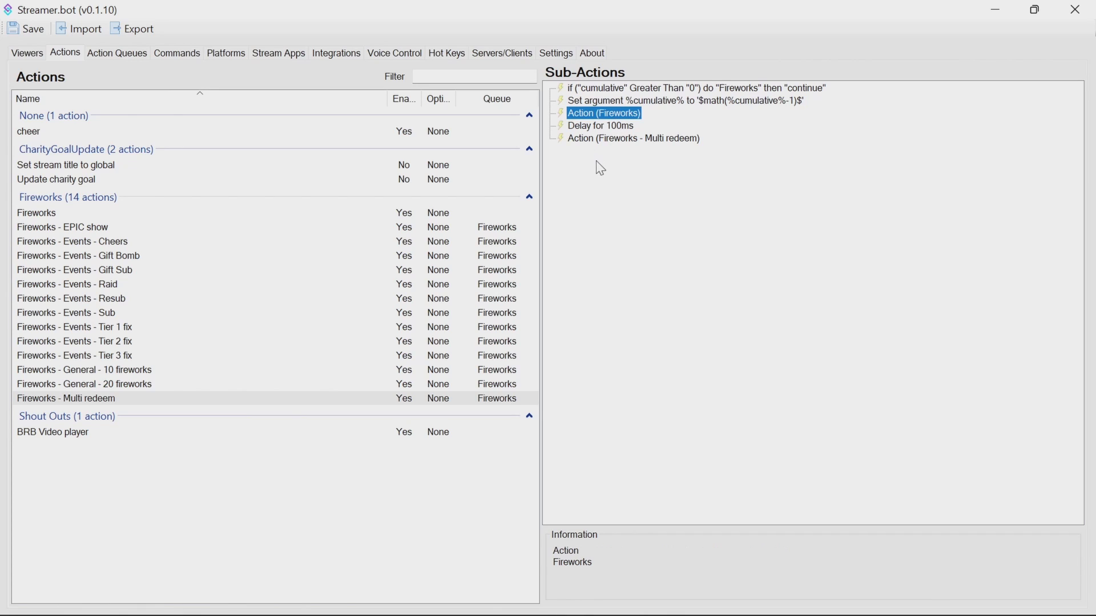
Examine the delay, self-repeat, countdown and greater-than-zero check sub-actions of the Fireworks - Multi redeem action.
left_click(615, 128)
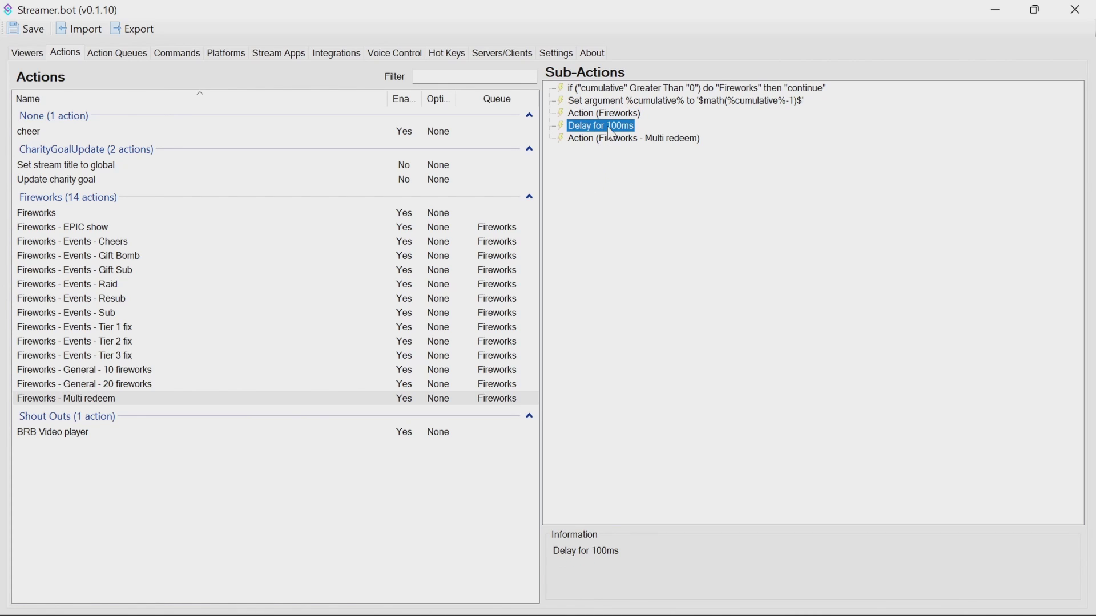
left_click(610, 141)
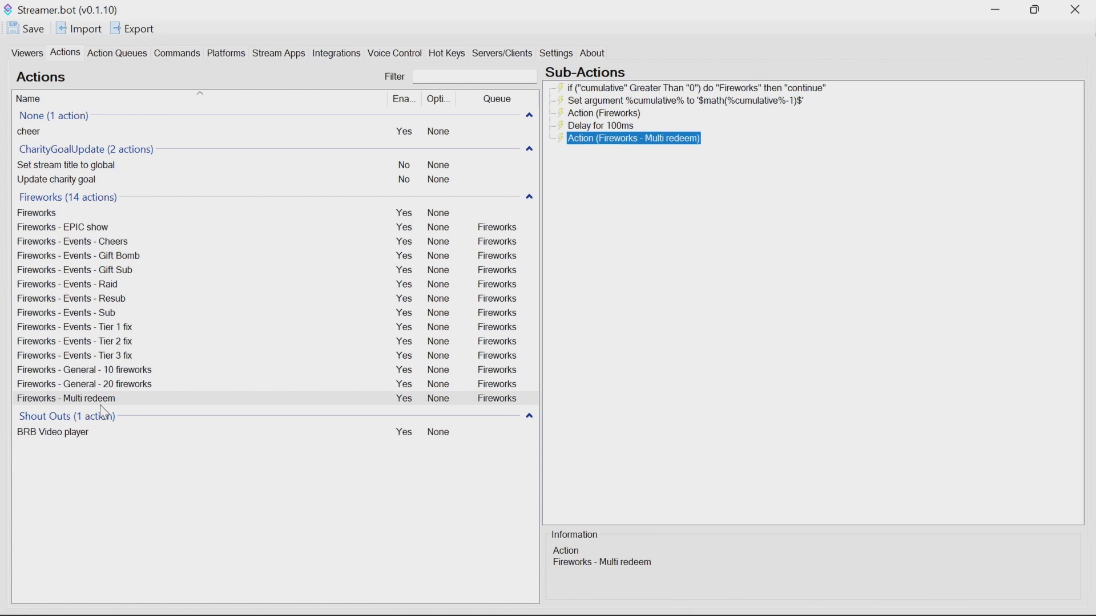
left_click(728, 103)
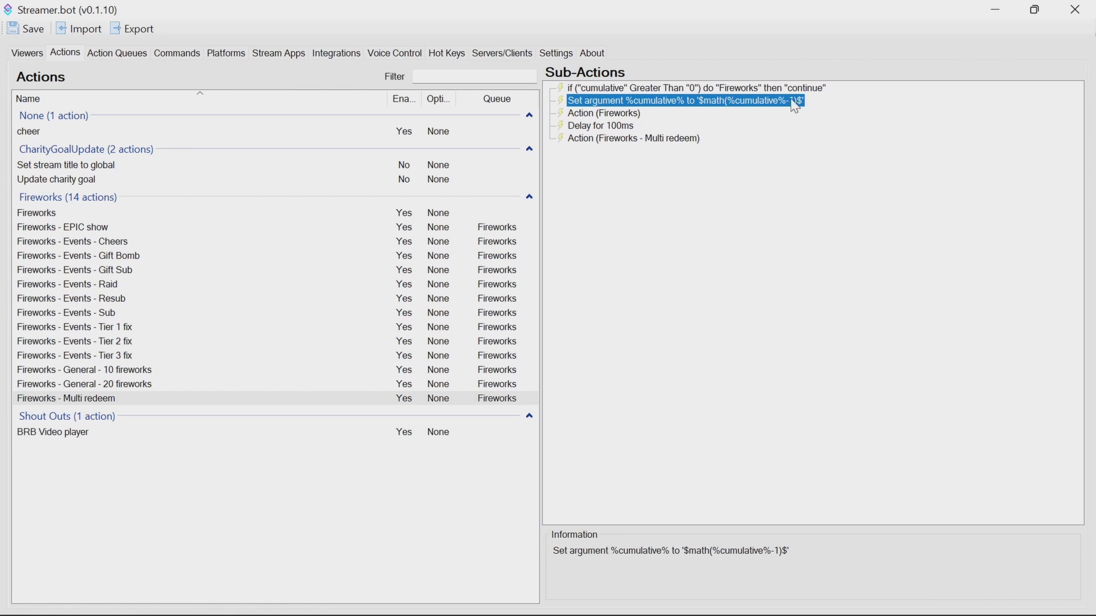
left_click(669, 89)
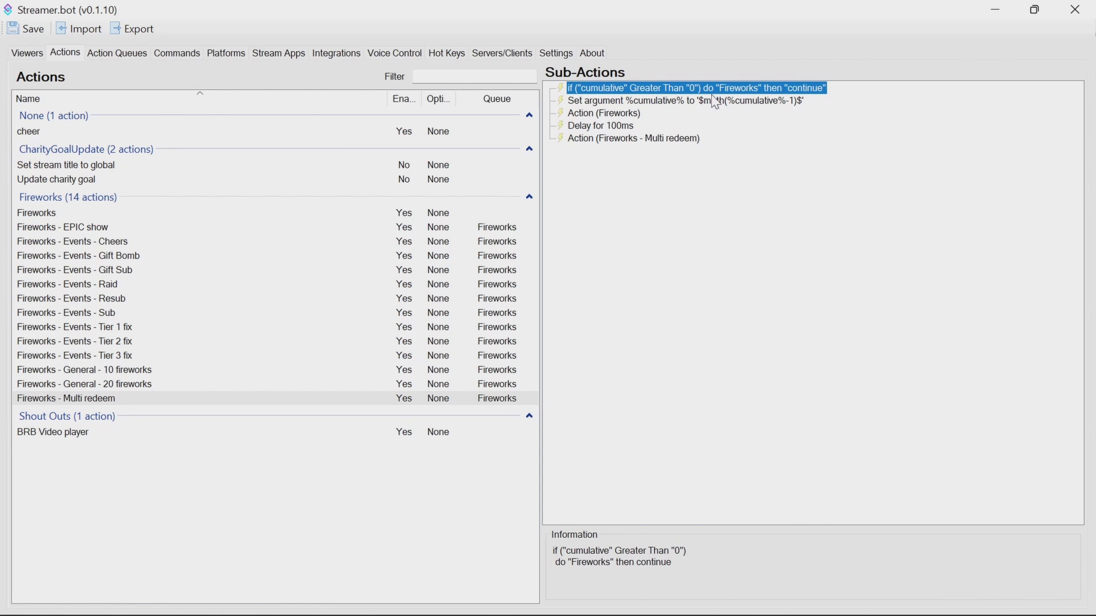
Examine how the Fireworks - Events - Cheers action sets bits per firework, subtracts them from the bits, fires, delays and repeats itself.
left_click(95, 245)
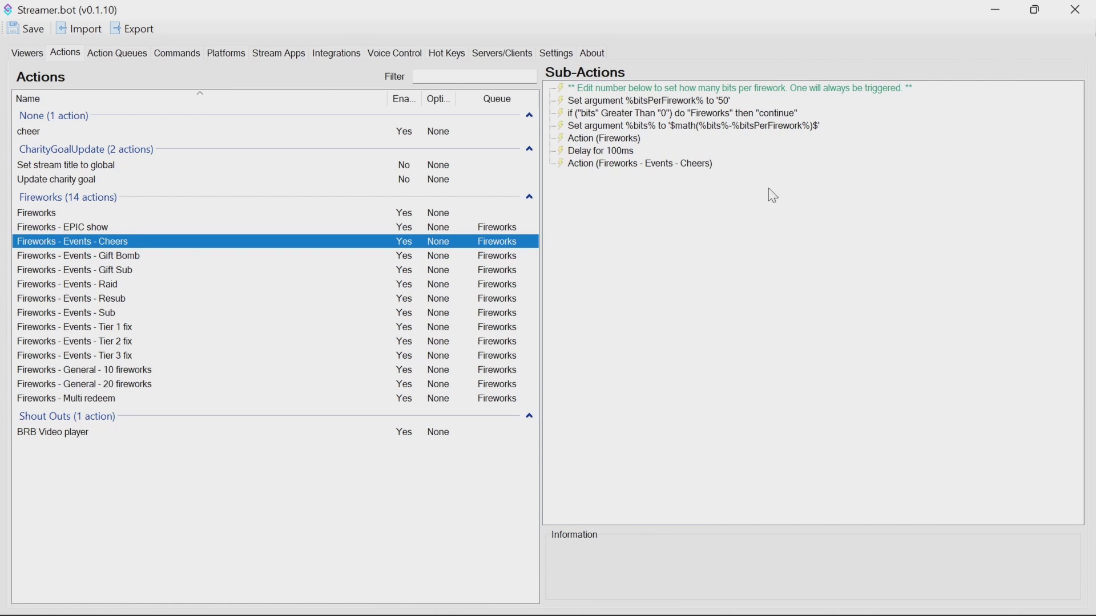
left_click(656, 103)
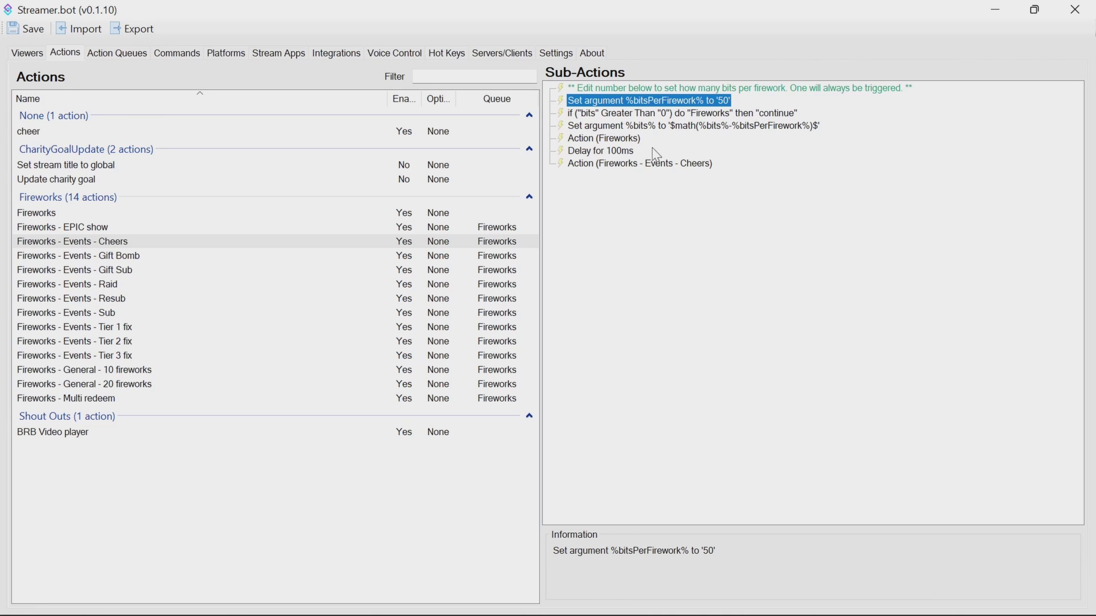
left_click(622, 166)
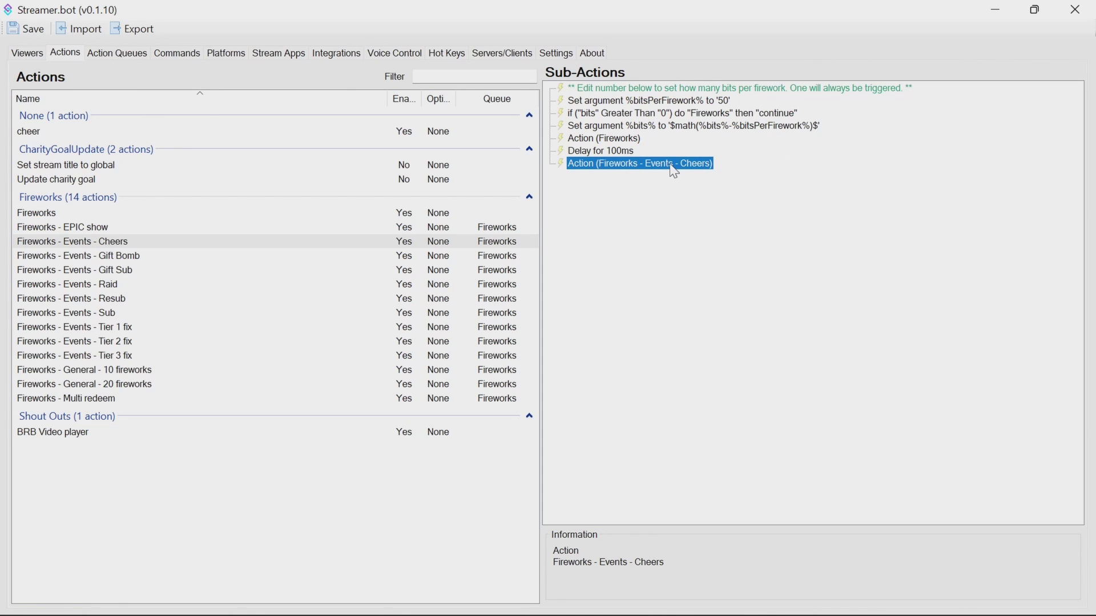
left_click(646, 128)
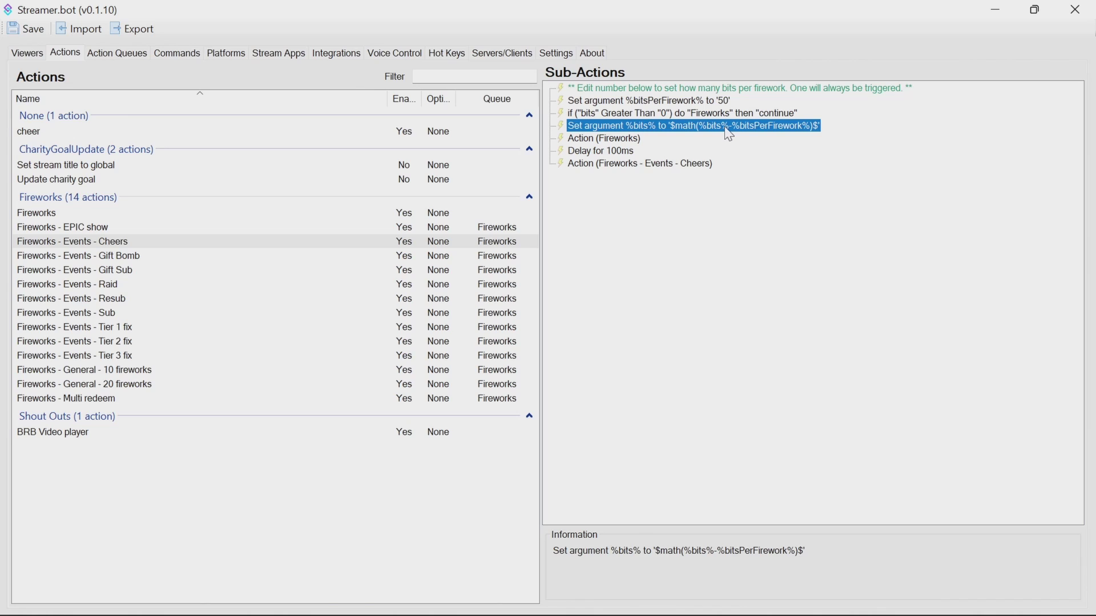
left_click(622, 138)
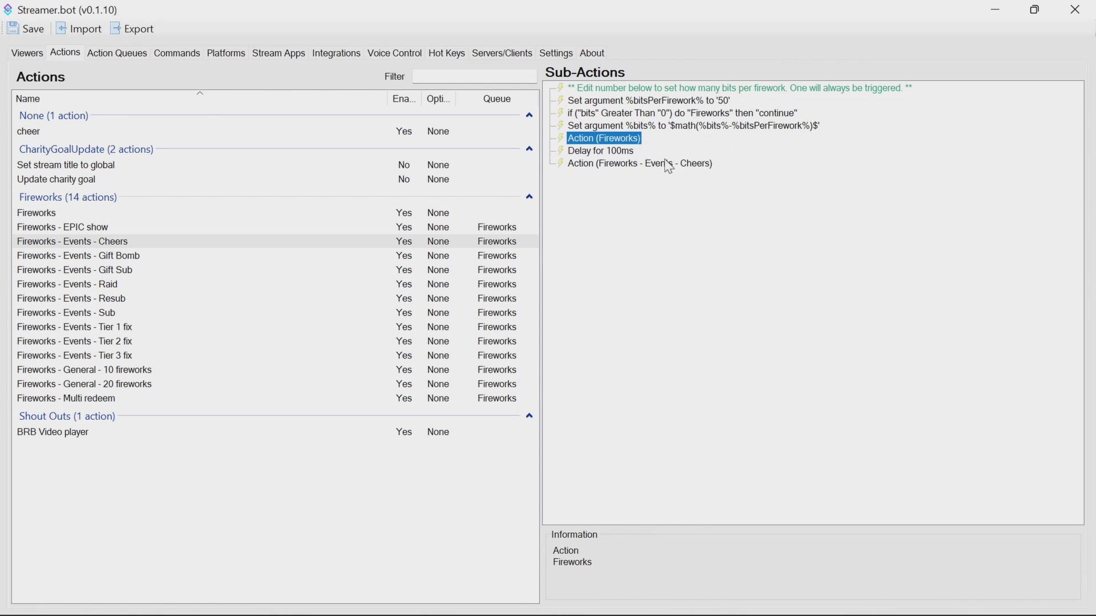
left_click(606, 157)
left_click(615, 165)
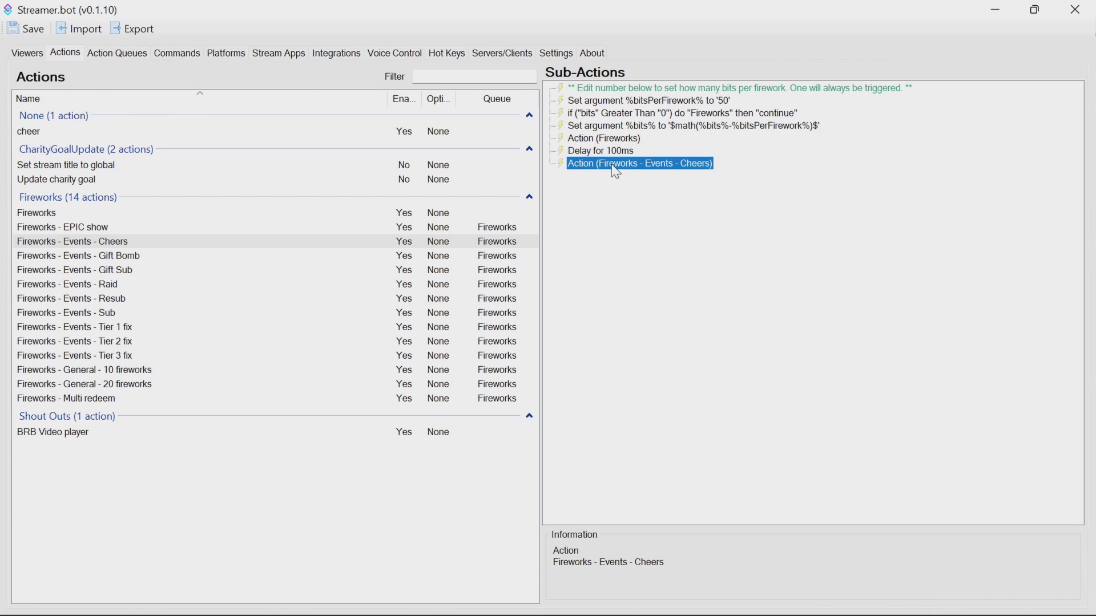
Examine the multiplier, cumulative calculation and Multi redeem call in the Fireworks - Events - Gift Bomb action.
left_click(116, 262)
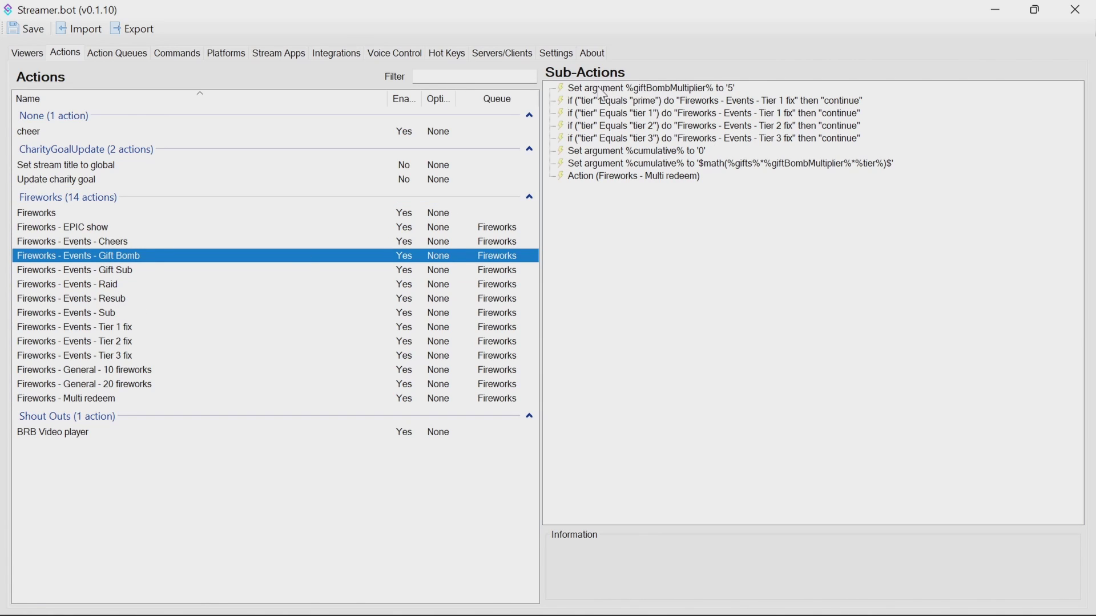
left_click(659, 91)
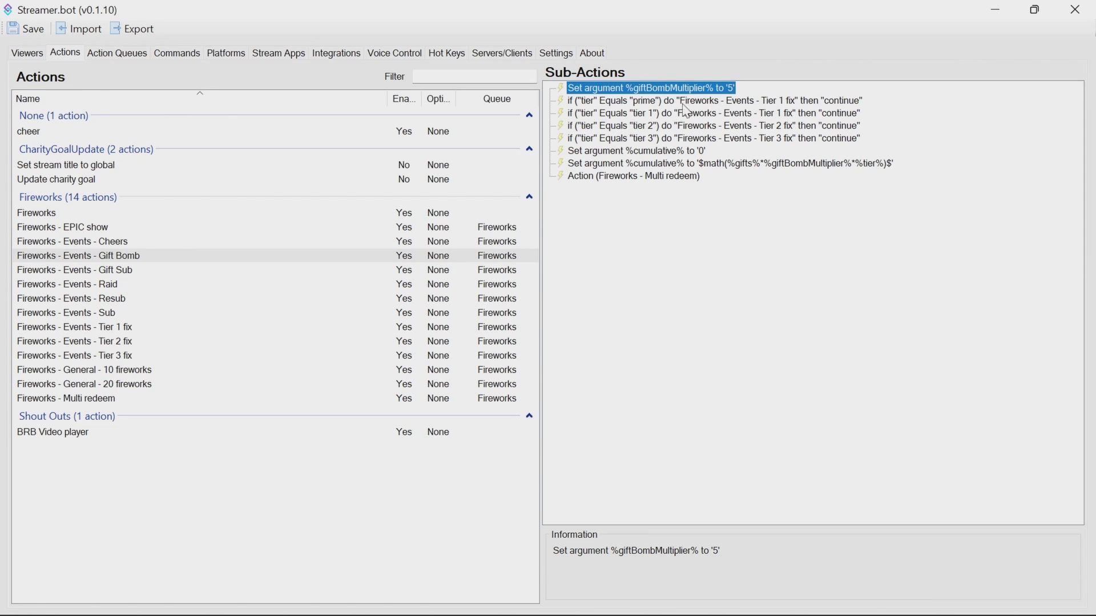
left_click(653, 151)
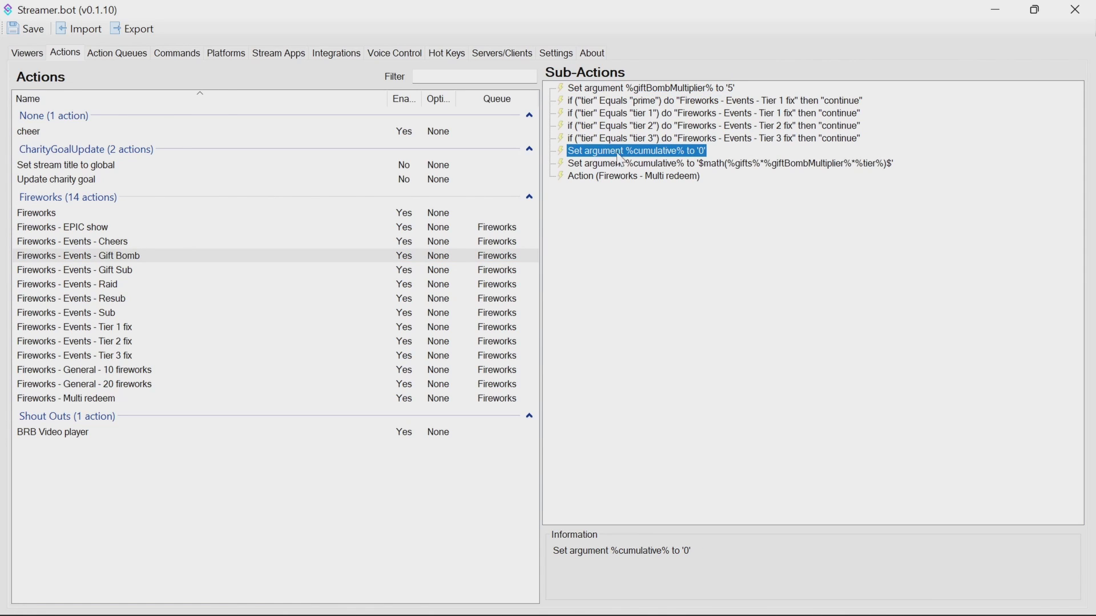
left_click(714, 165)
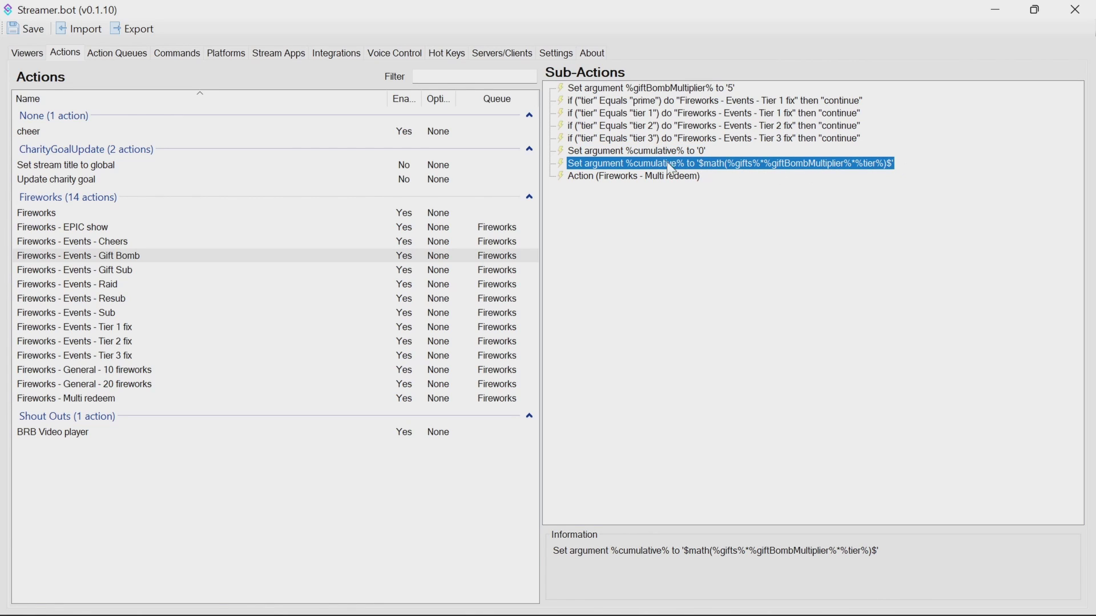
left_click(653, 179)
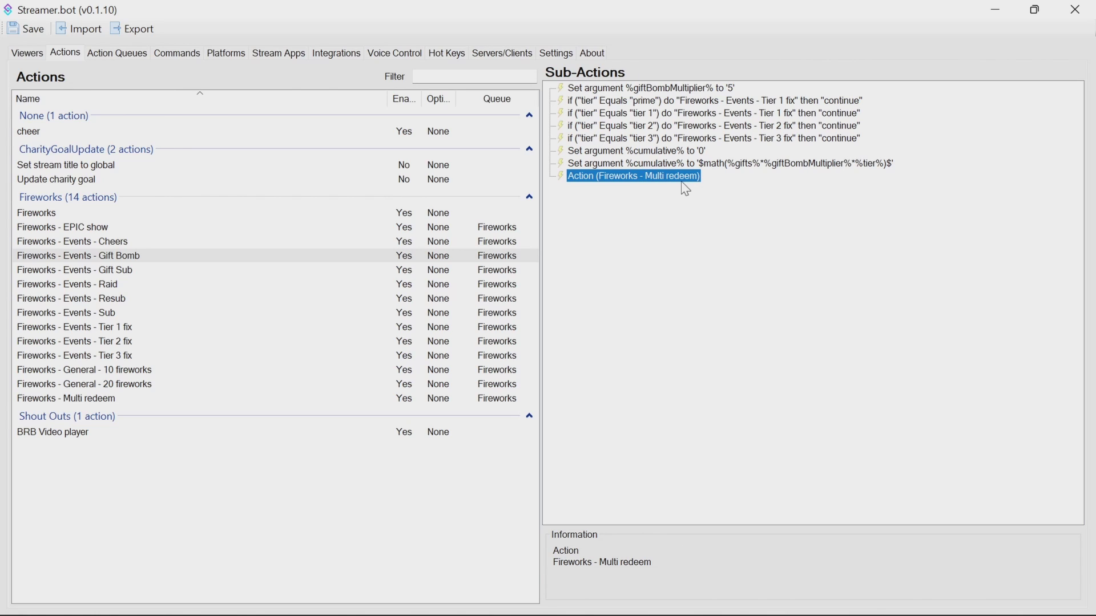
left_click(710, 164)
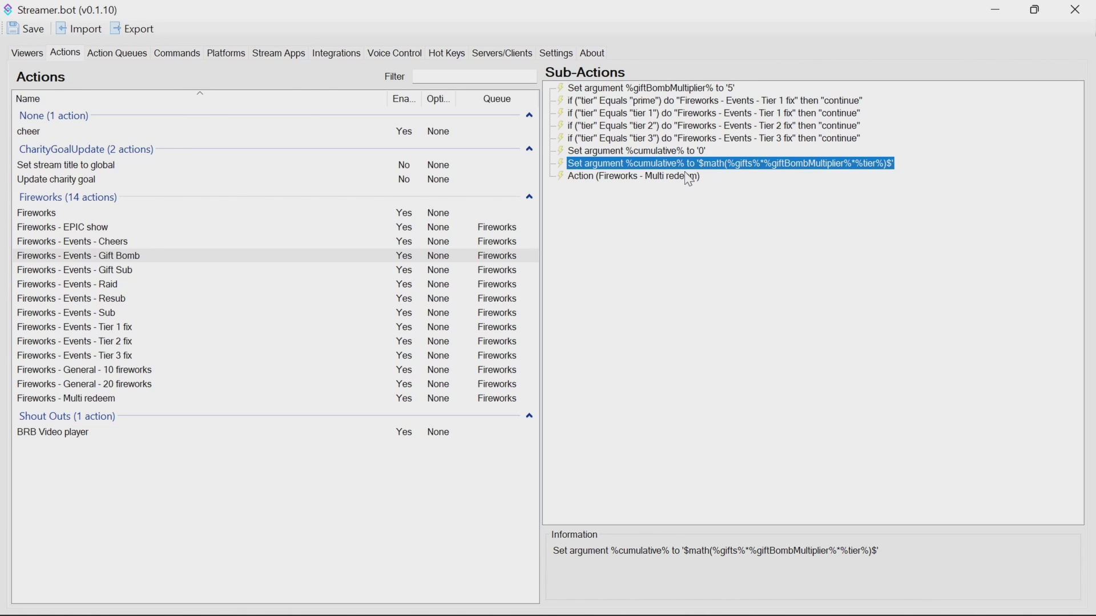
View the sub-actions of the Gift Sub, Raid and Resub fireworks event actions.
left_click(112, 271)
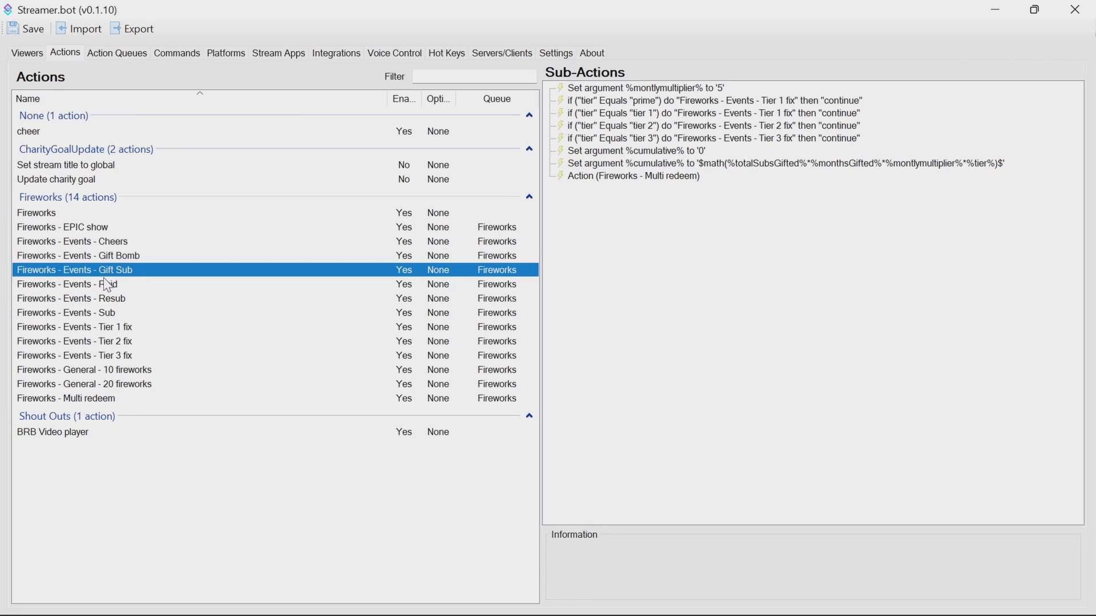
left_click(109, 286)
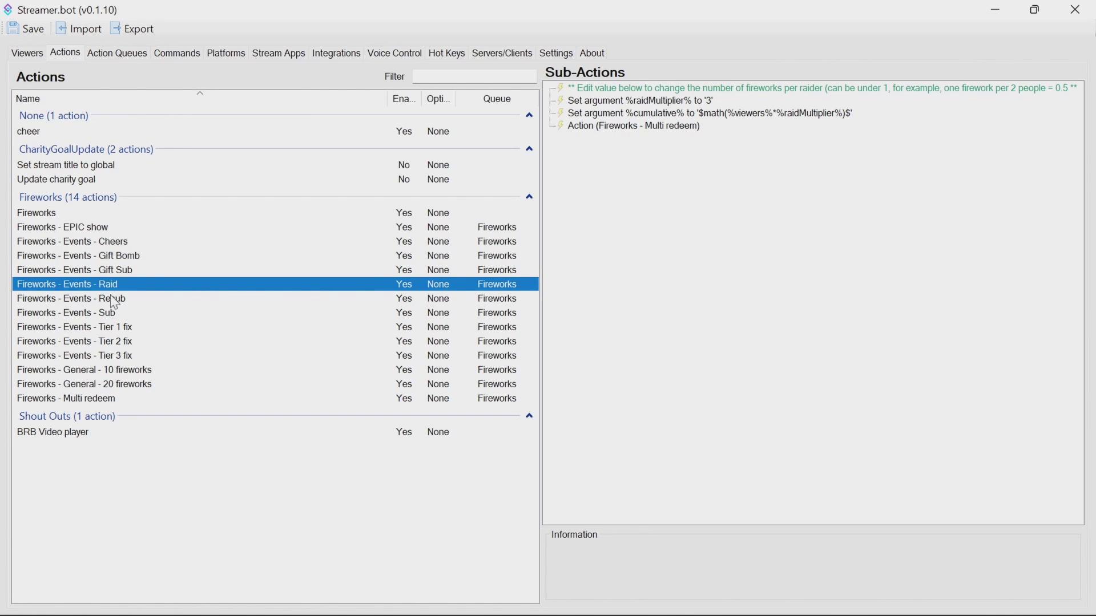
left_click(114, 299)
Examine the Fireworks - Events - Sub action's tier checks, cumulative calculation and Multi redeem call, along with the Tier 1 and Tier 2 fix actions.
left_click(107, 314)
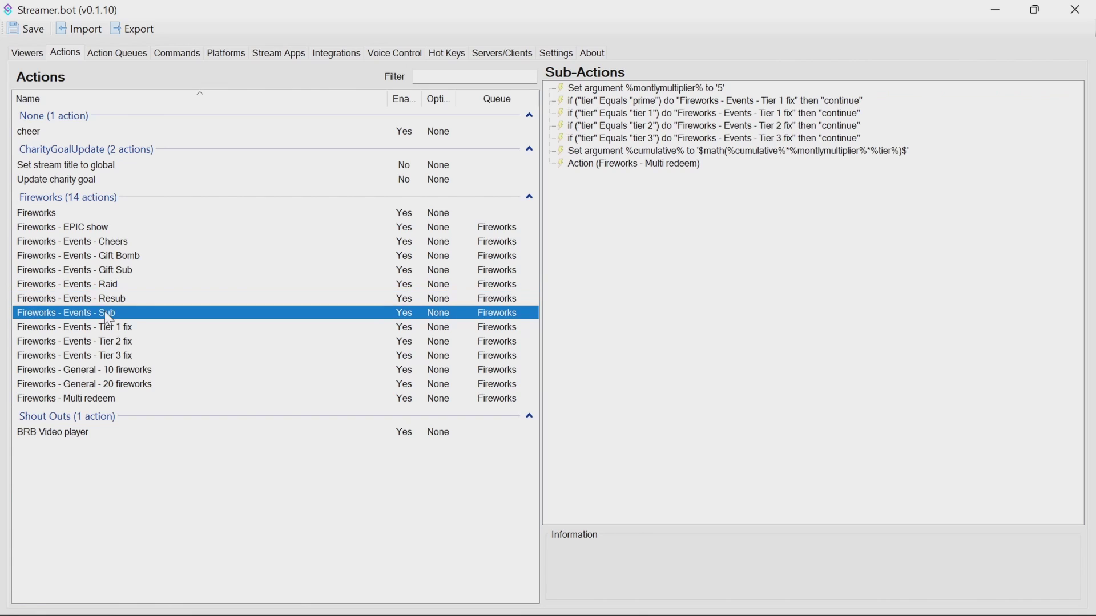
left_click(593, 102)
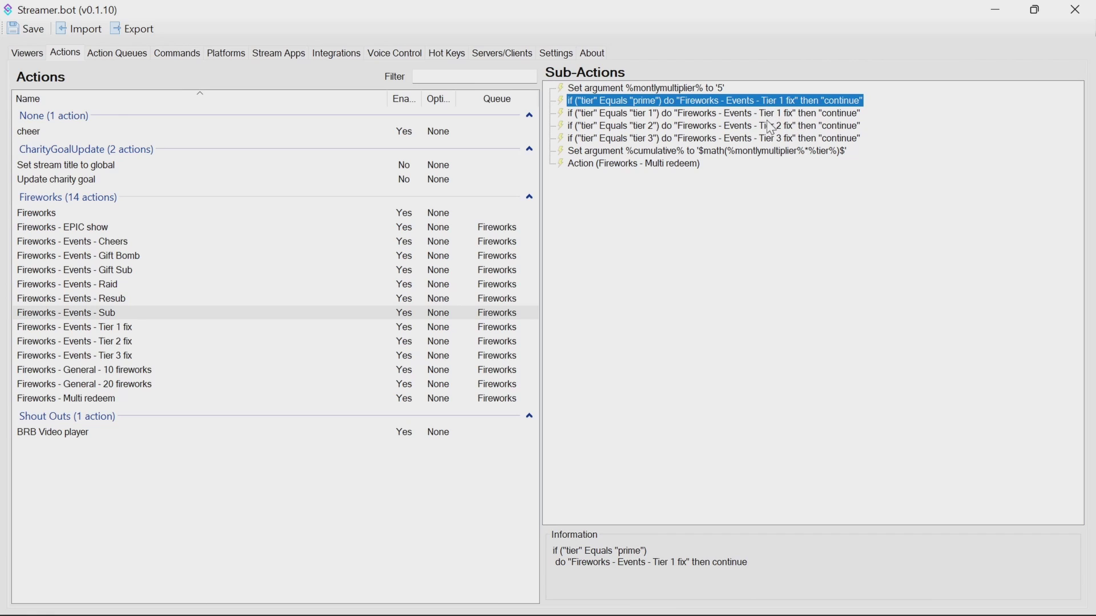
left_click(120, 328)
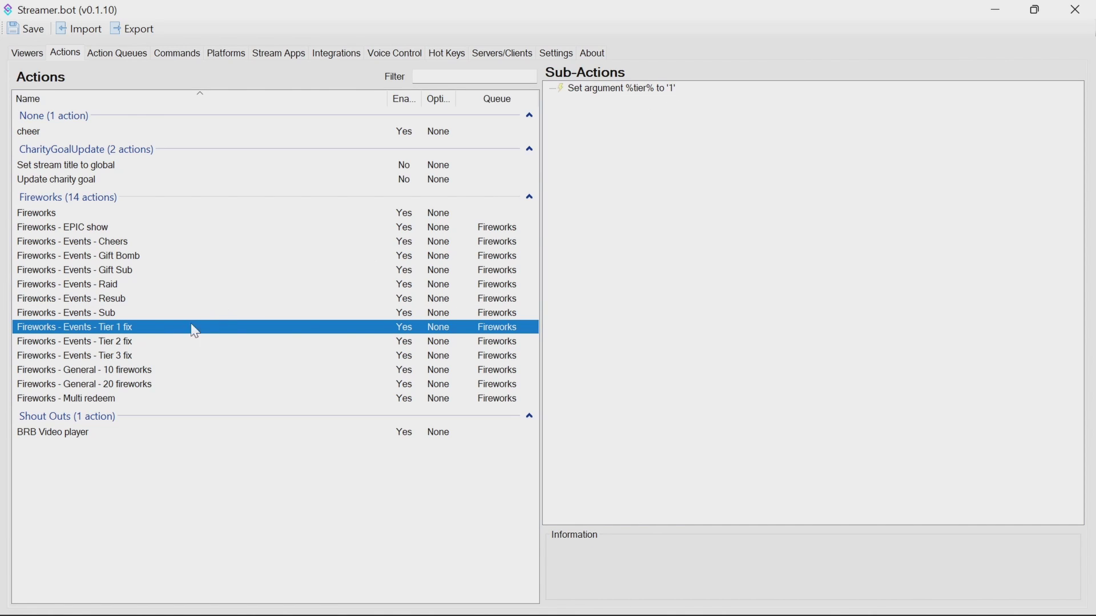
left_click(150, 341)
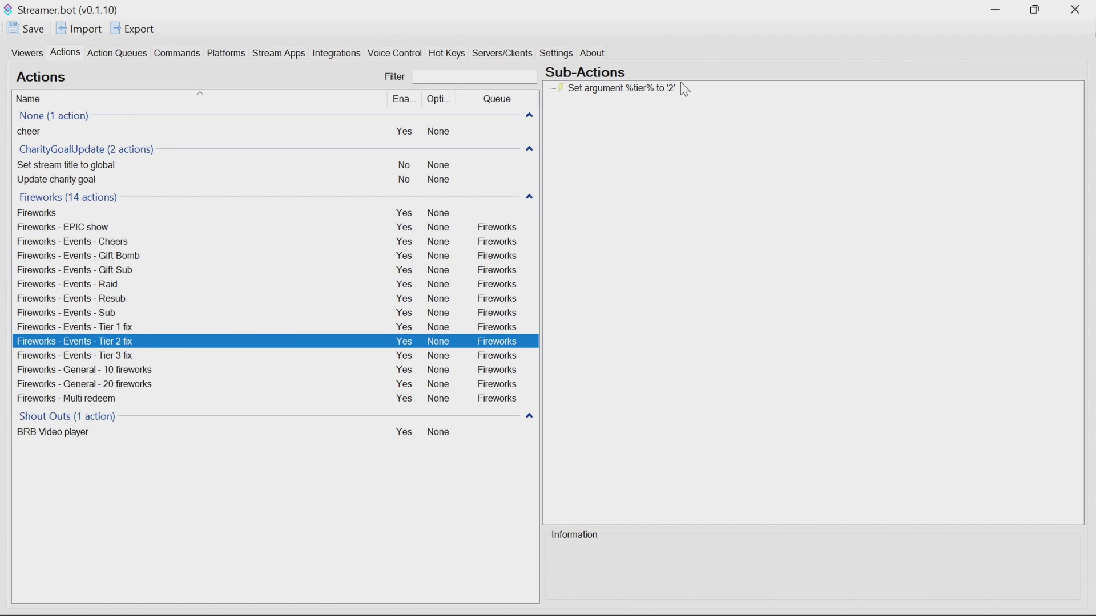
left_click(110, 315)
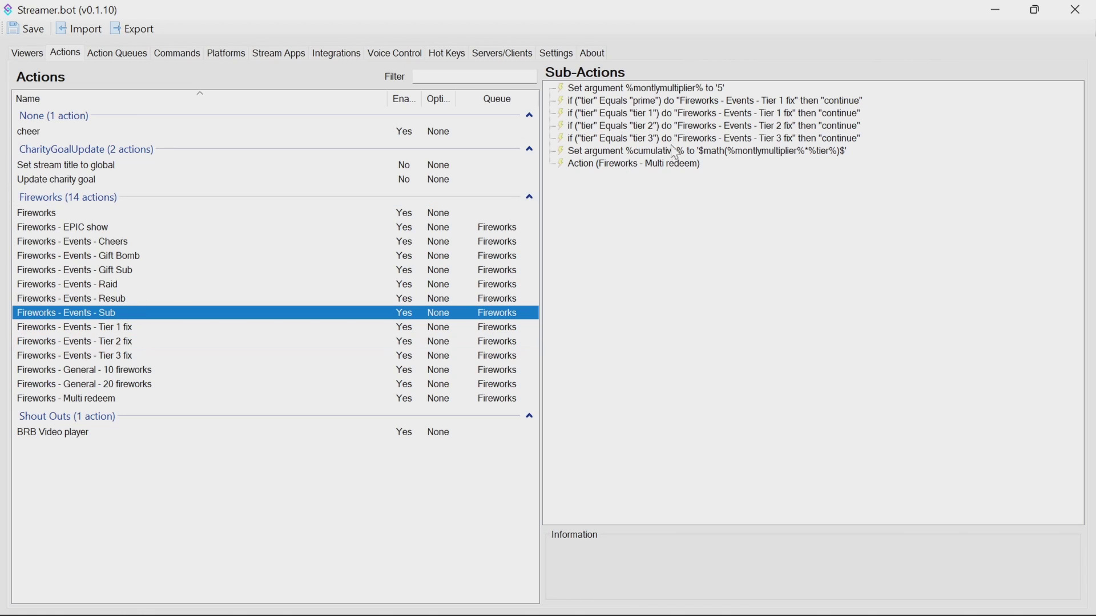
left_click(817, 152)
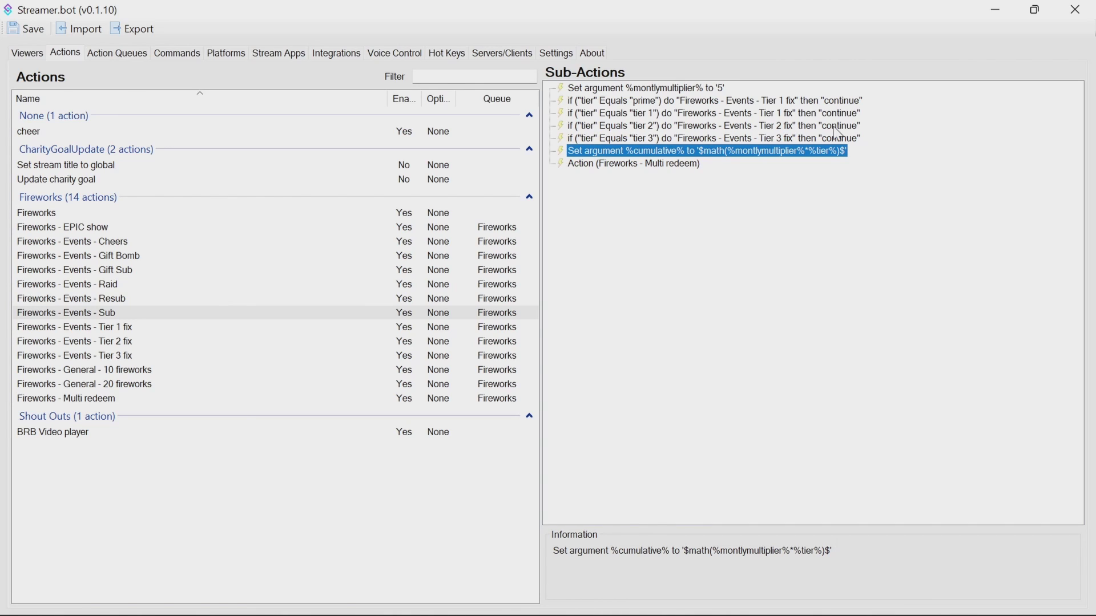
left_click(672, 166)
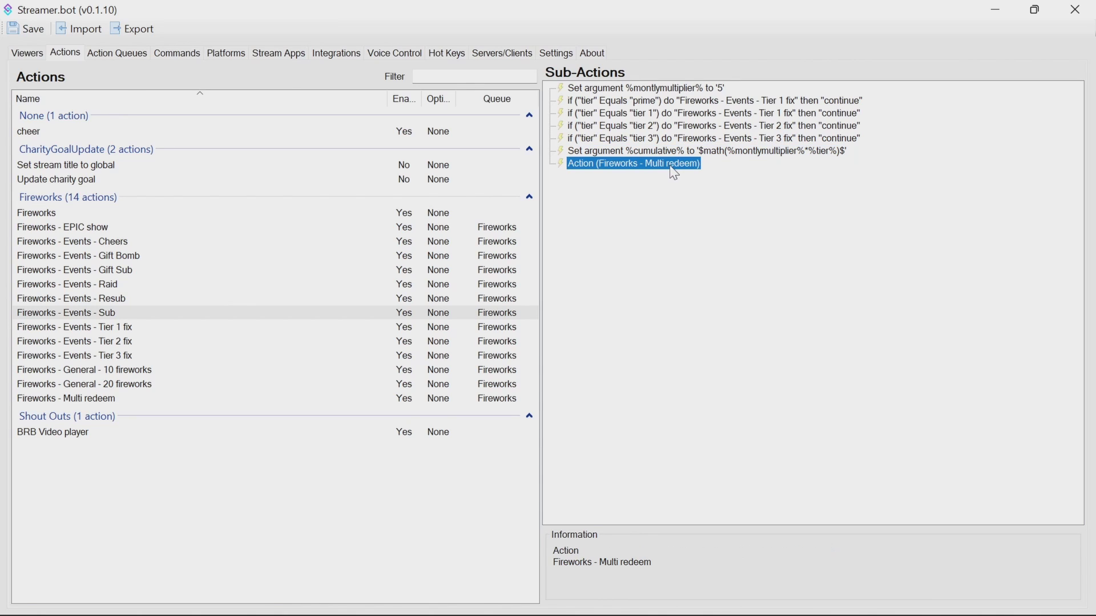